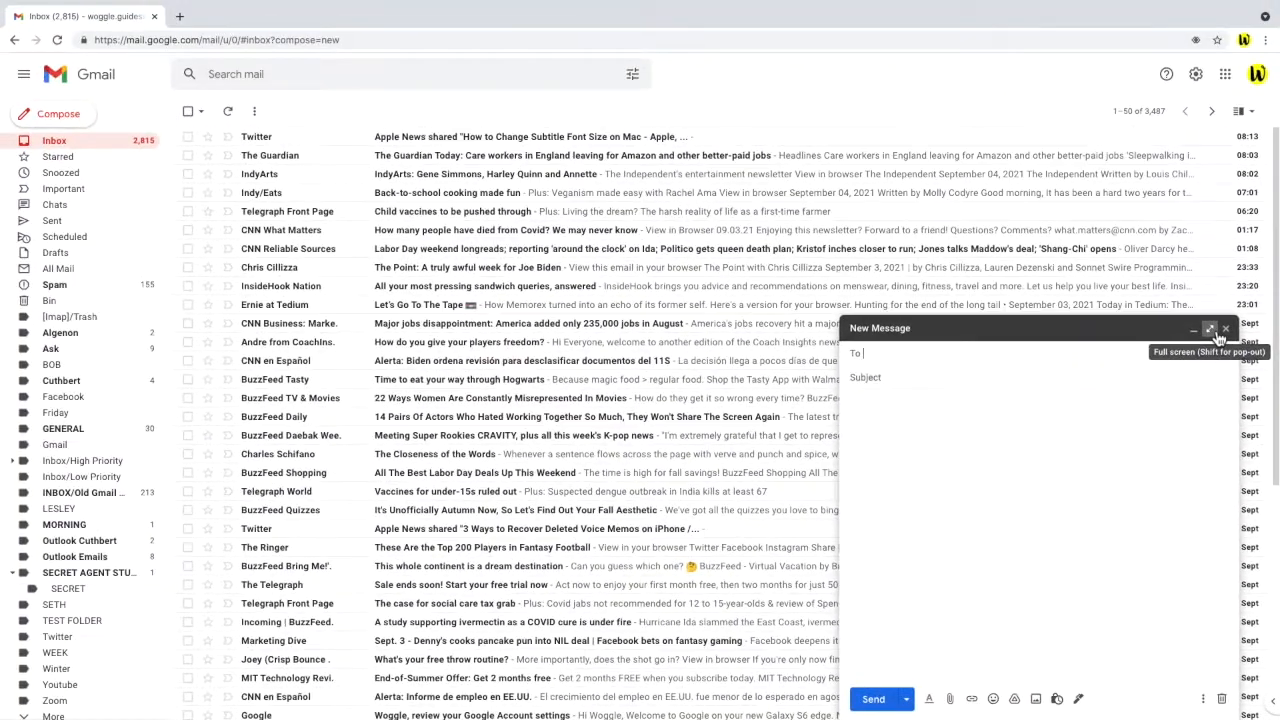
- Expand the new message window to full screen, return it to default size, and visit its subject line and body
{"action": "left_click", "coordinate": [1210, 330]}
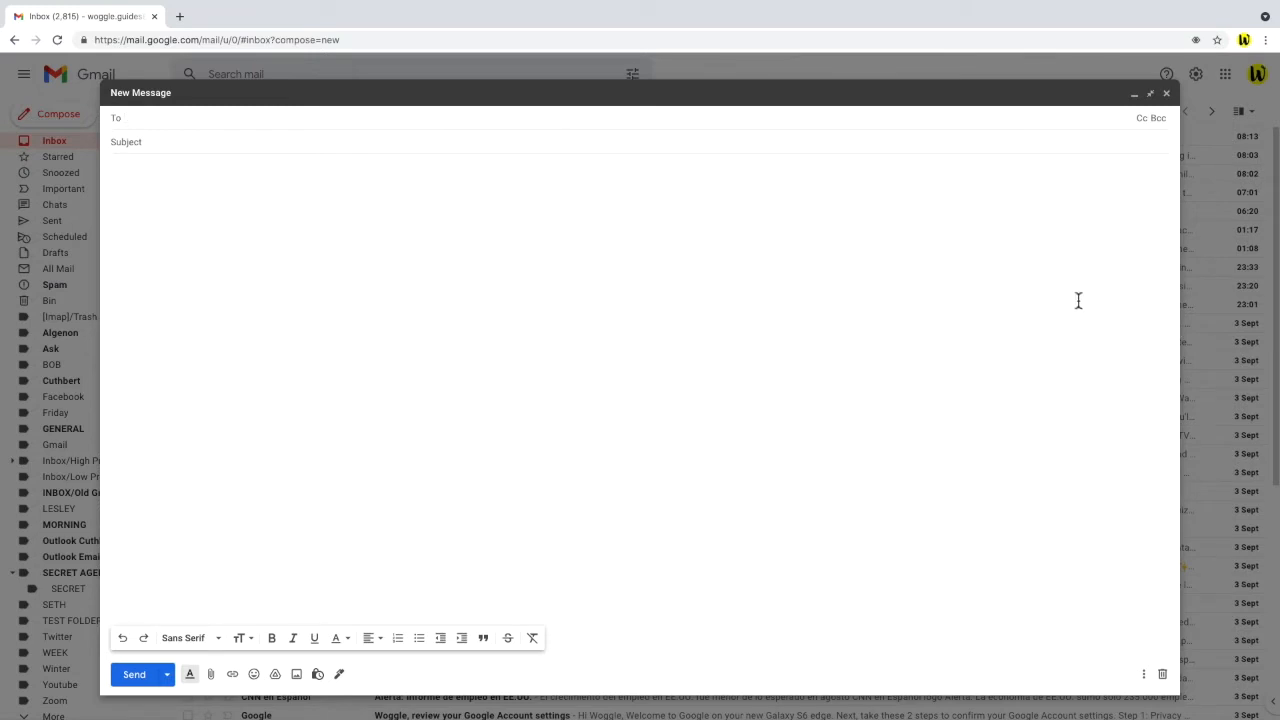
{"action": "left_click", "coordinate": [1151, 94]}
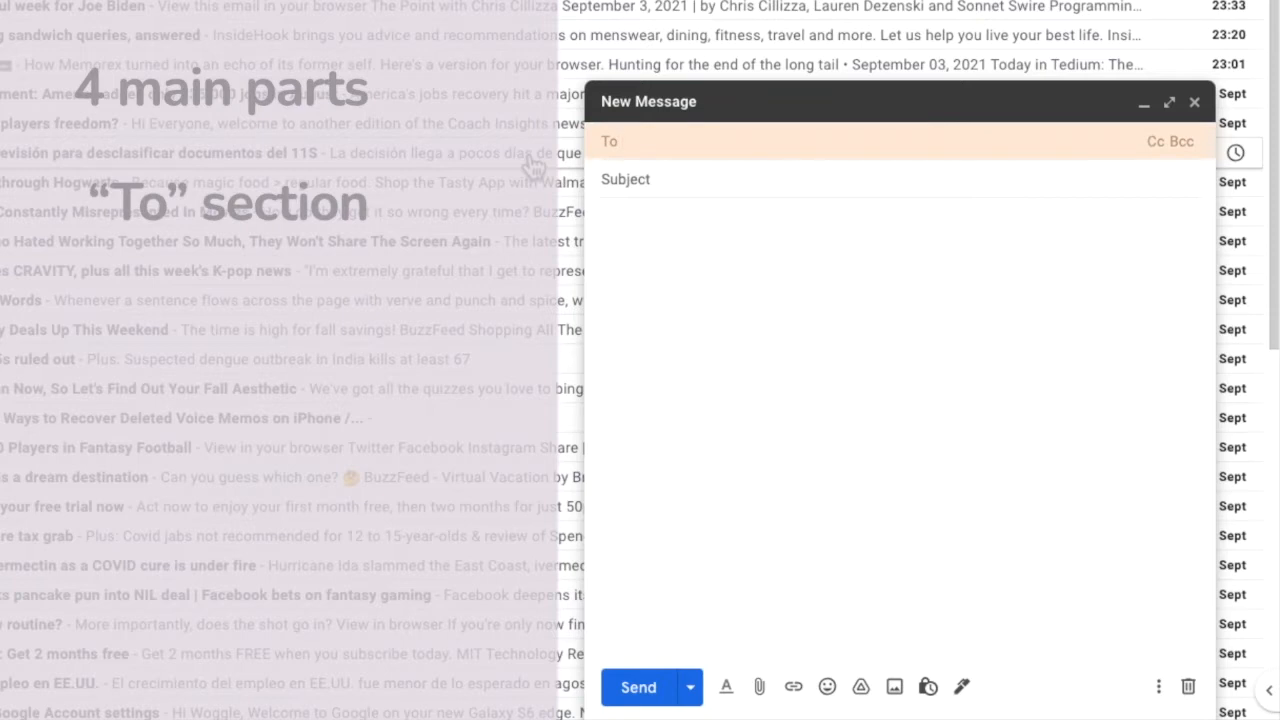
{"action": "left_click", "coordinate": [606, 178]}
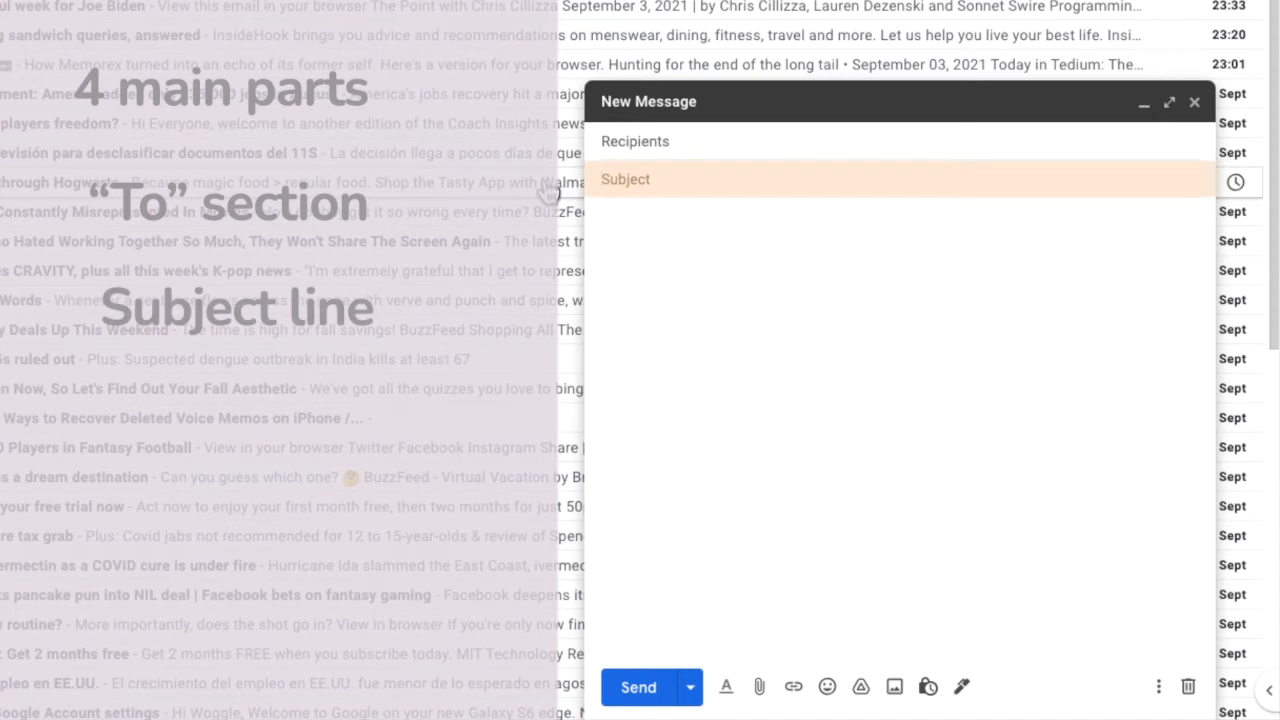
{"action": "left_click", "coordinate": [608, 223]}
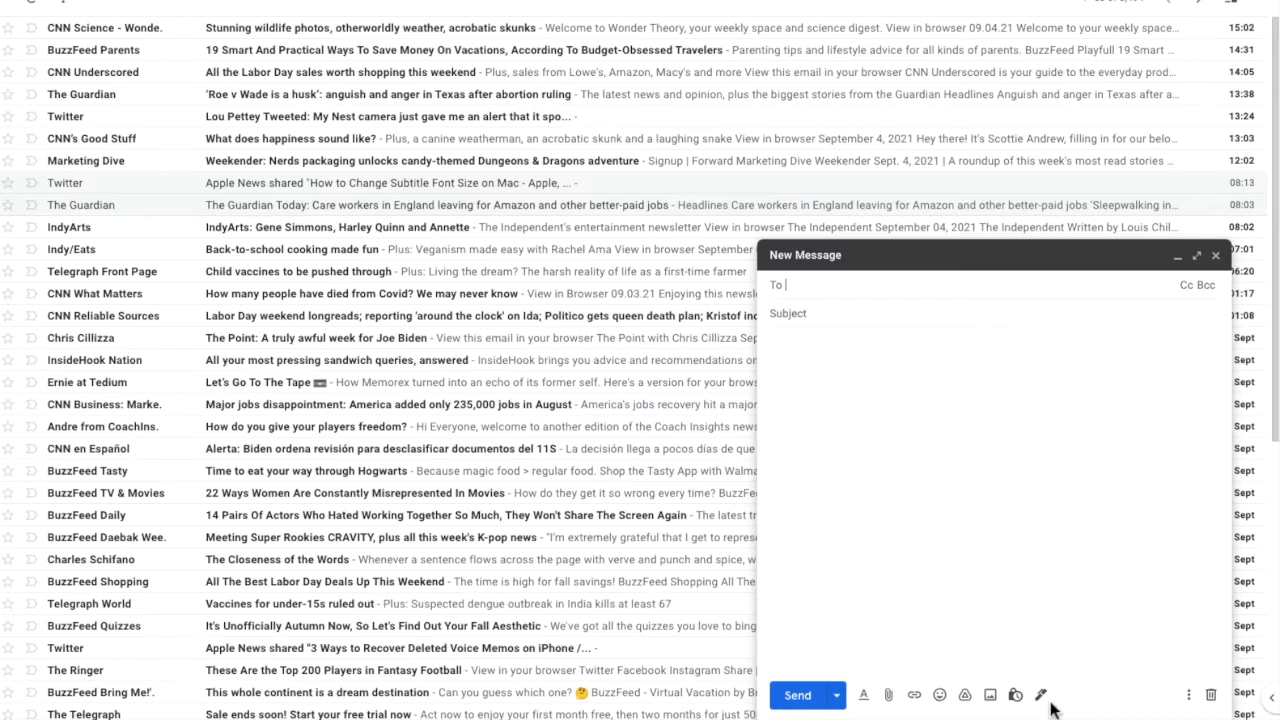
- Look up the first recipient by the start of the contact's name and add the suggested contact to the To field
{"action": "left_click", "coordinate": [850, 290]}
{"action": "type", "text": "cuth"}
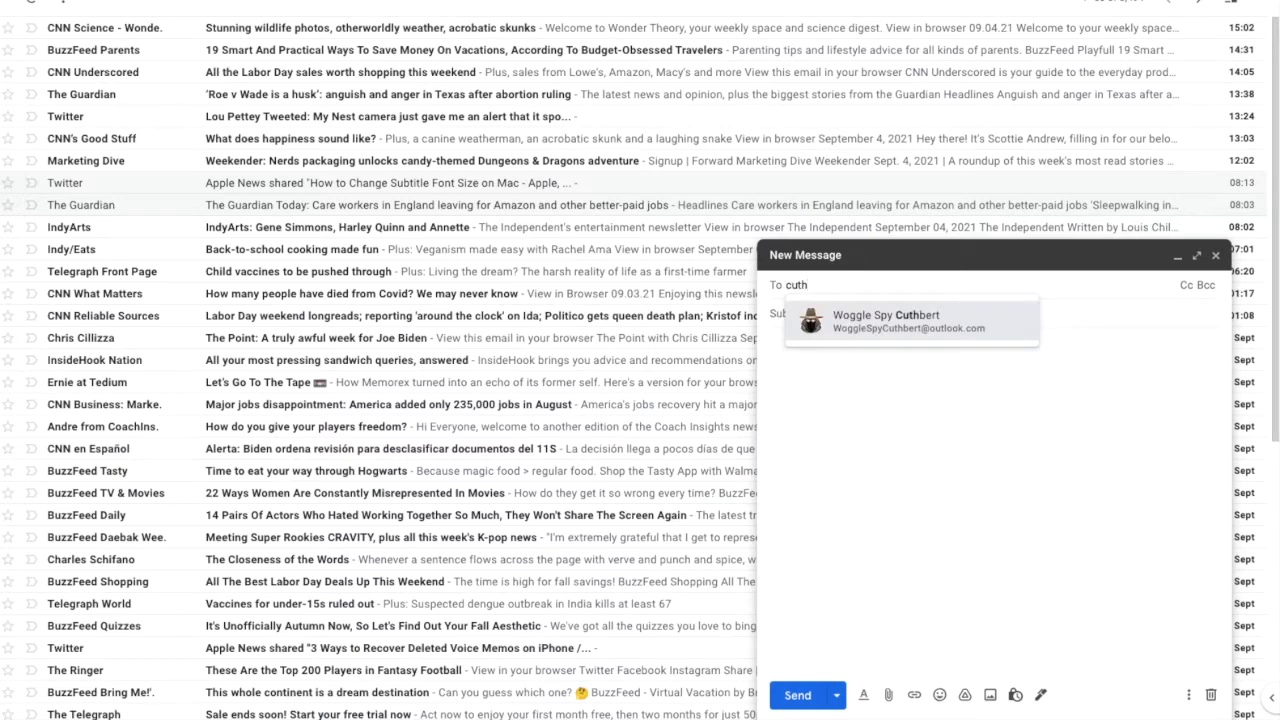
{"action": "left_click", "coordinate": [889, 340]}
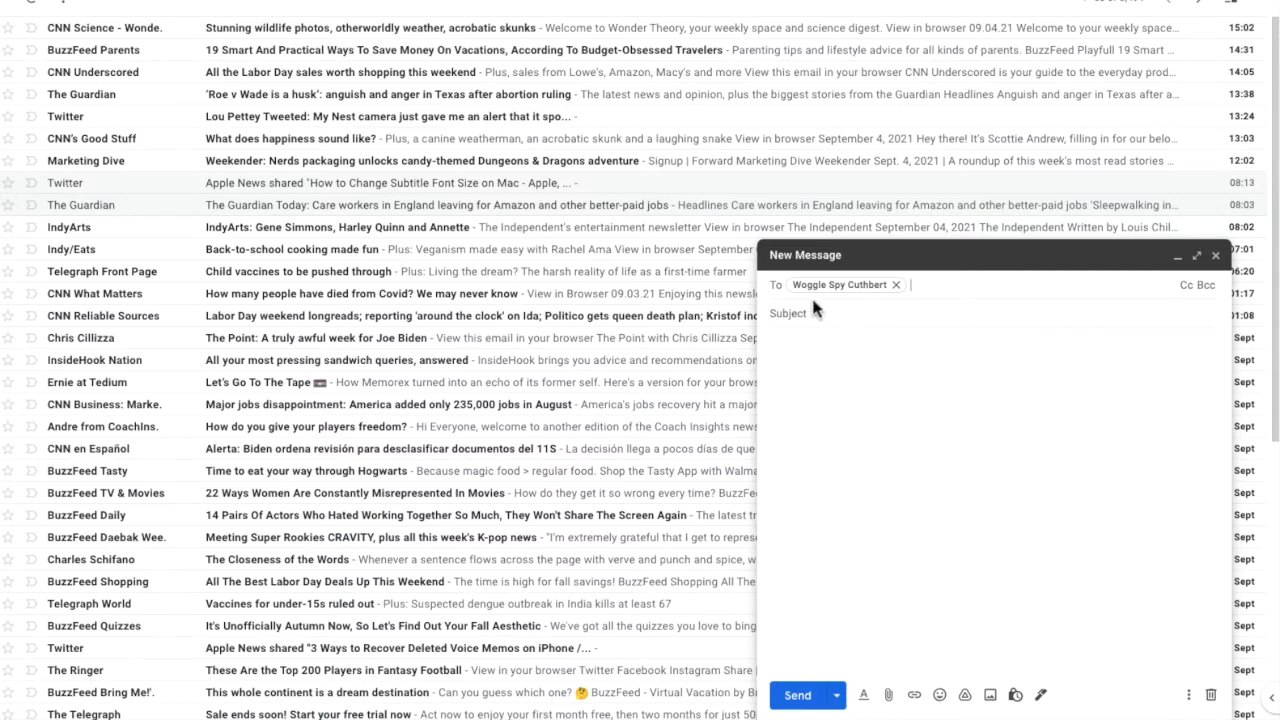
- Add the first two people in My contacts to the message's To recipients from the contact picker
{"action": "left_click", "coordinate": [777, 288]}
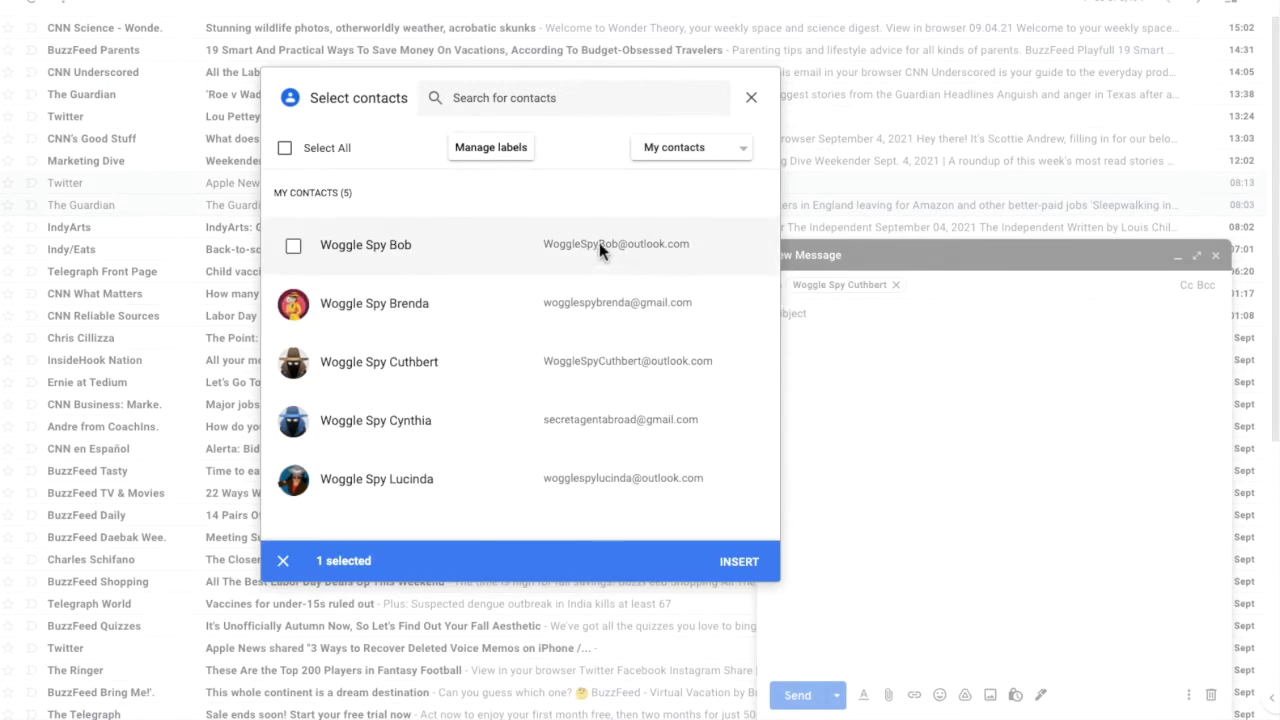
{"action": "left_click", "coordinate": [294, 247]}
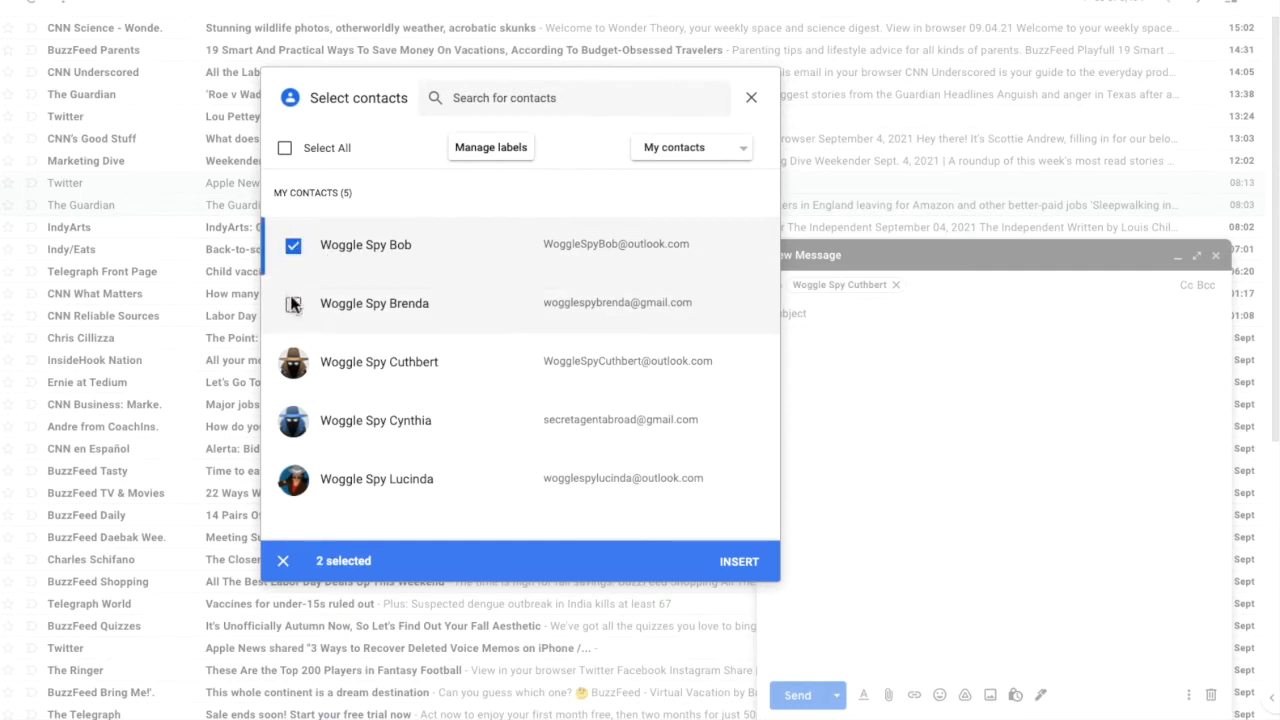
{"action": "left_click", "coordinate": [294, 306]}
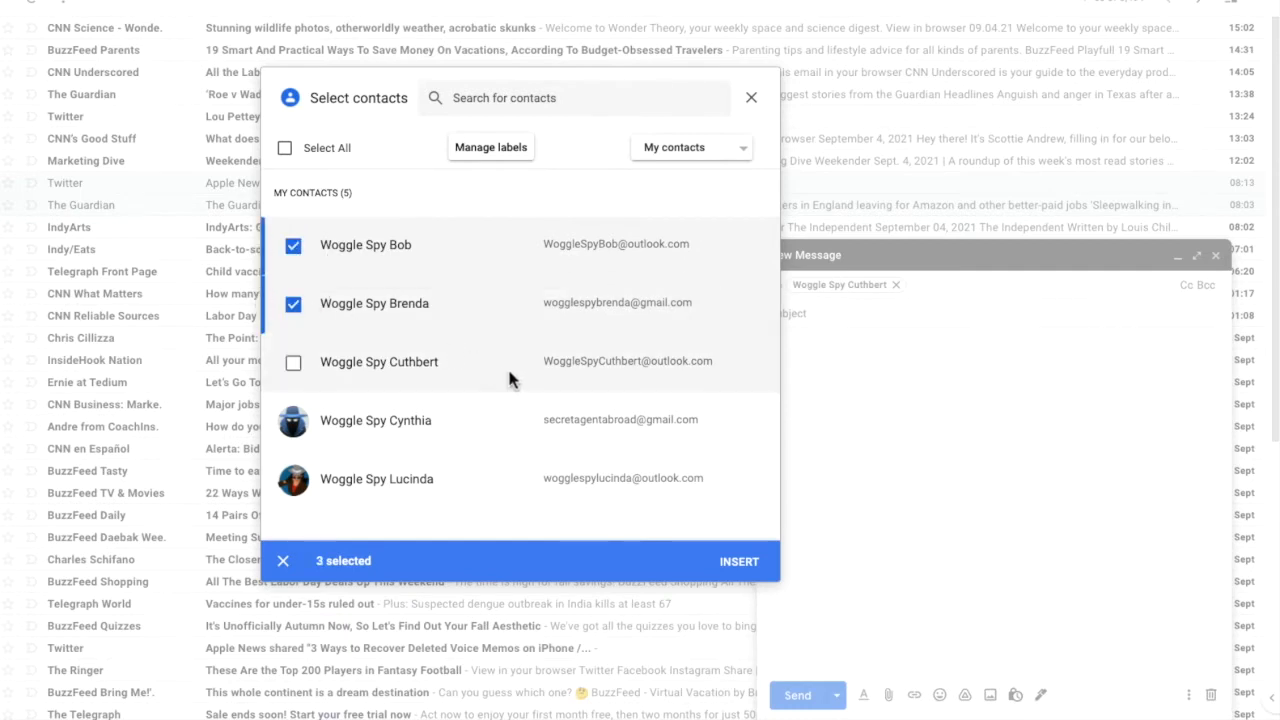
{"action": "left_click", "coordinate": [737, 575]}
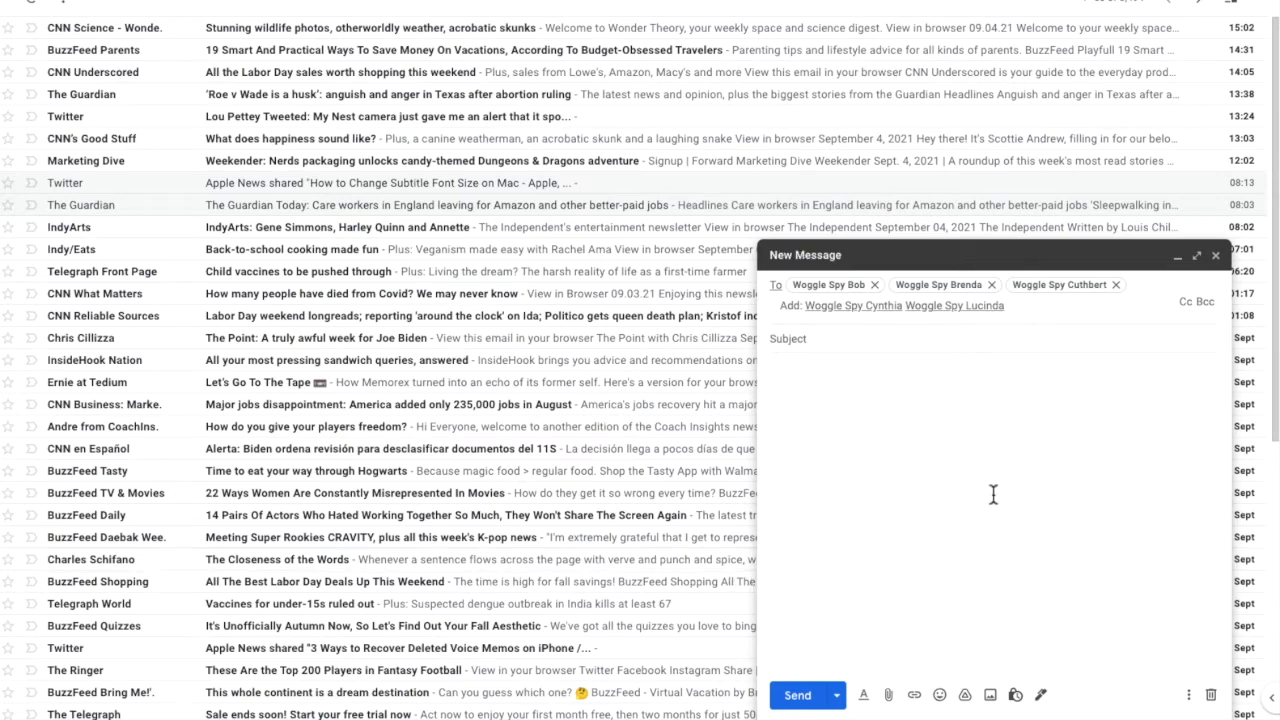
- Add a Cc line and insert the fourth person from My contacts as the Cc recipient
{"action": "left_click", "coordinate": [1185, 301]}
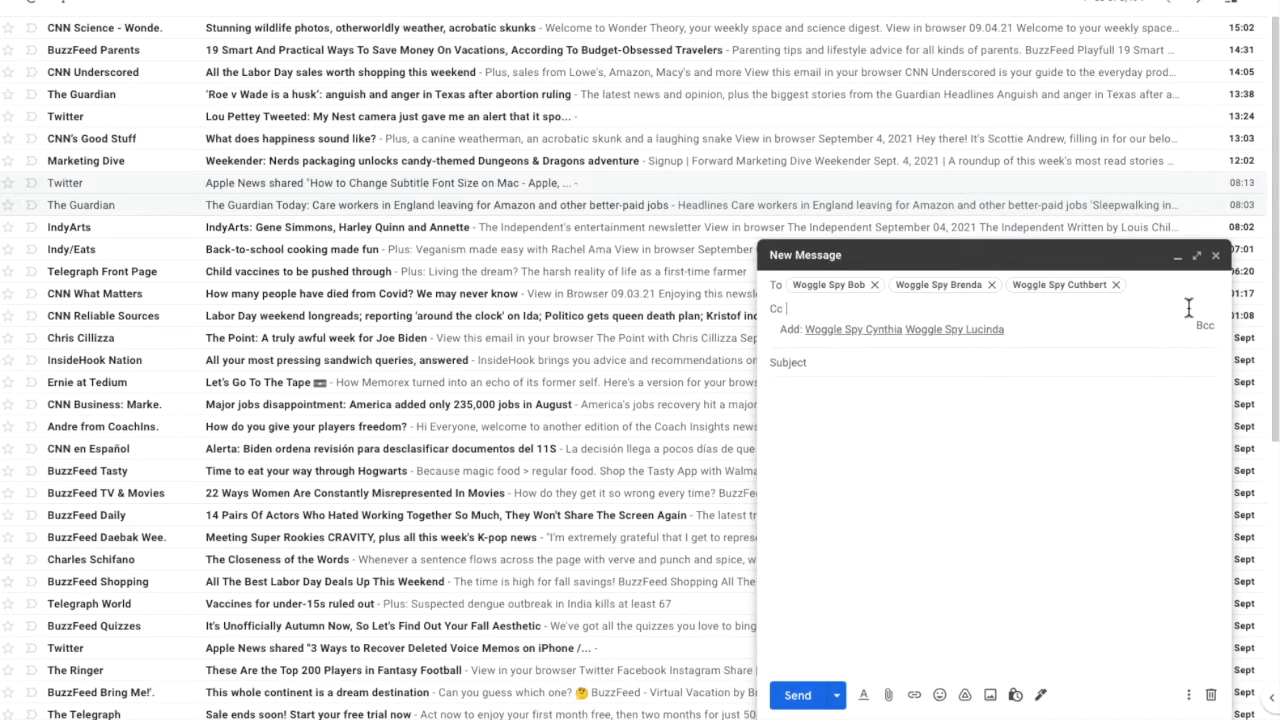
{"action": "left_click", "coordinate": [777, 310]}
{"action": "left_click", "coordinate": [293, 422]}
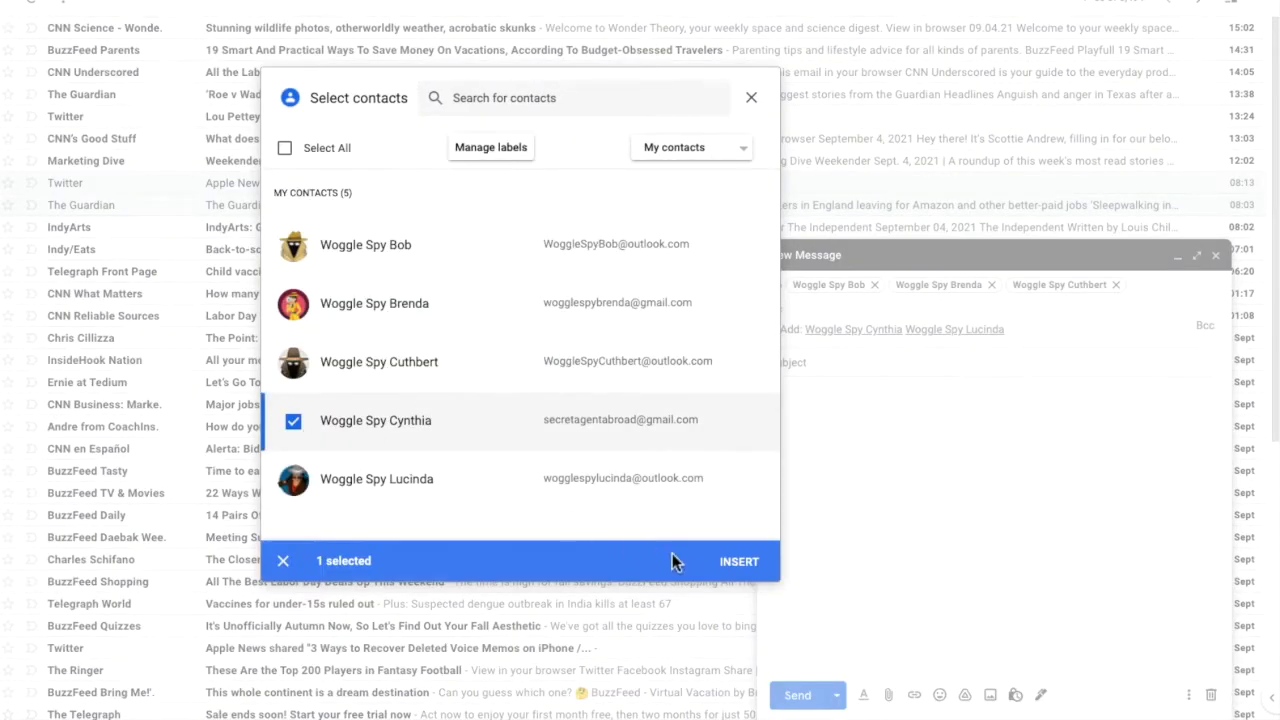
{"action": "left_click", "coordinate": [736, 576]}
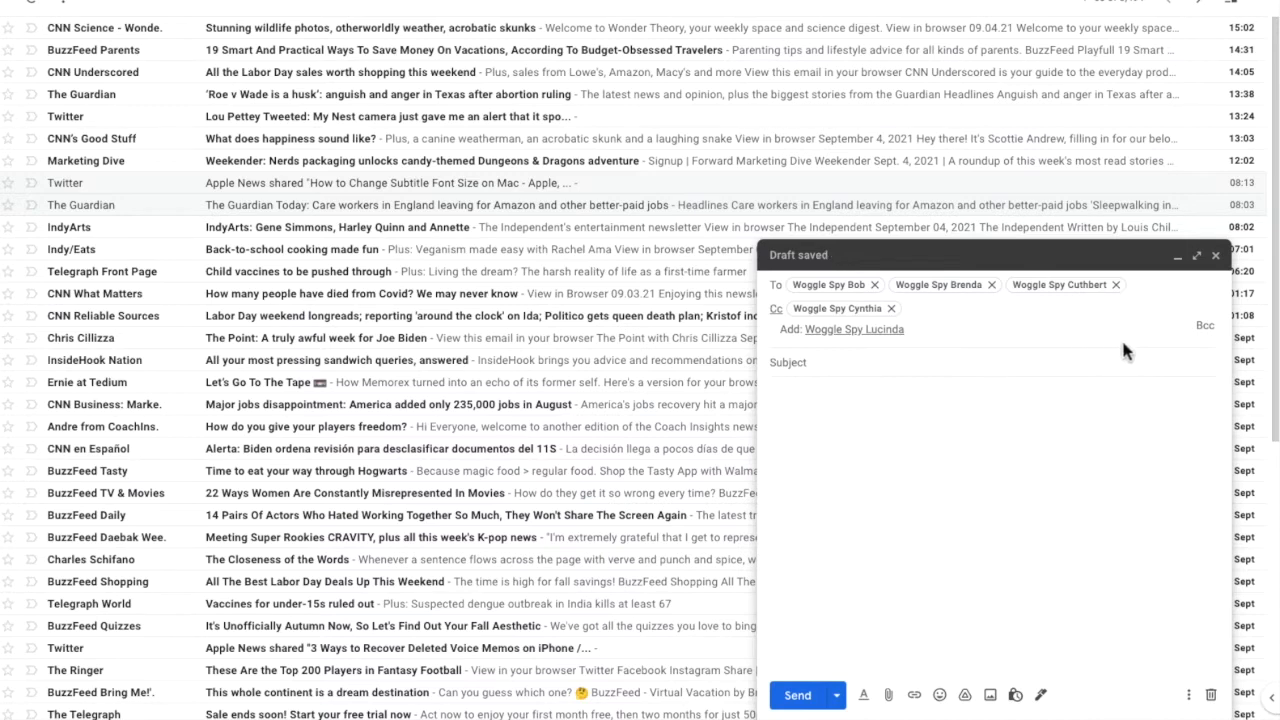
- Add a Bcc line and insert the fifth person from My contacts as the Bcc recipient
{"action": "left_click", "coordinate": [1204, 334]}
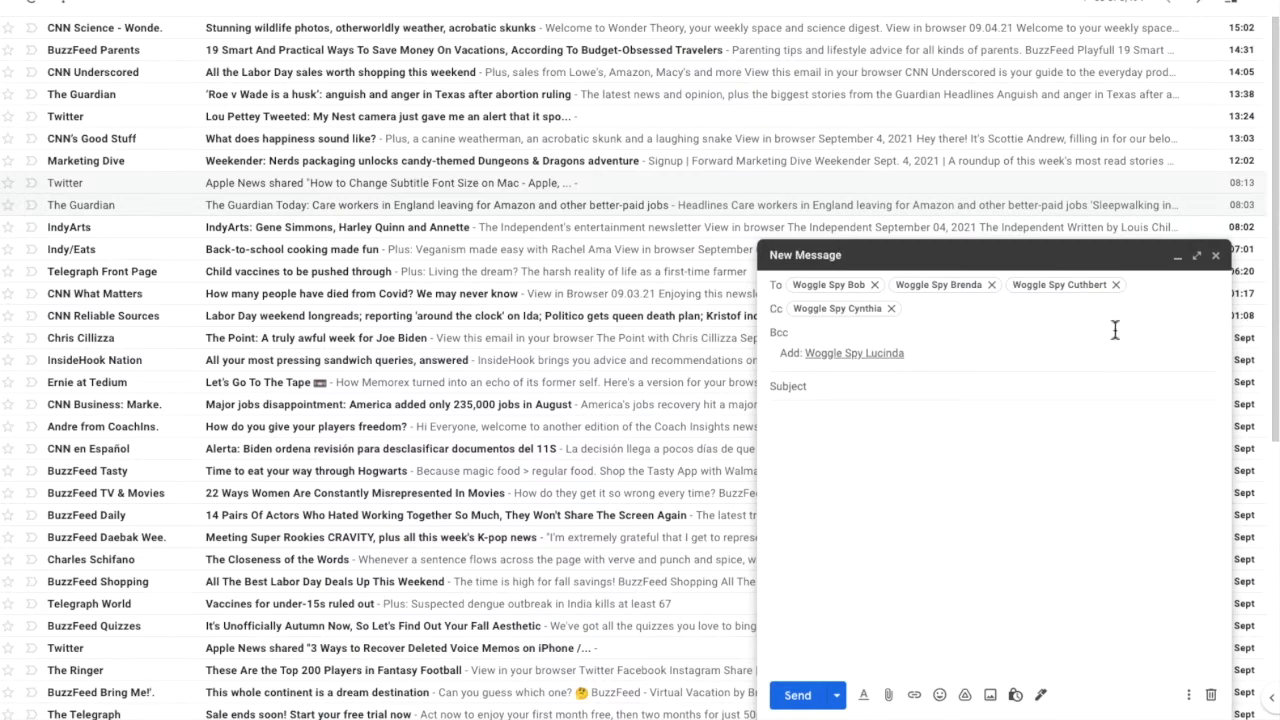
{"action": "left_click", "coordinate": [785, 337]}
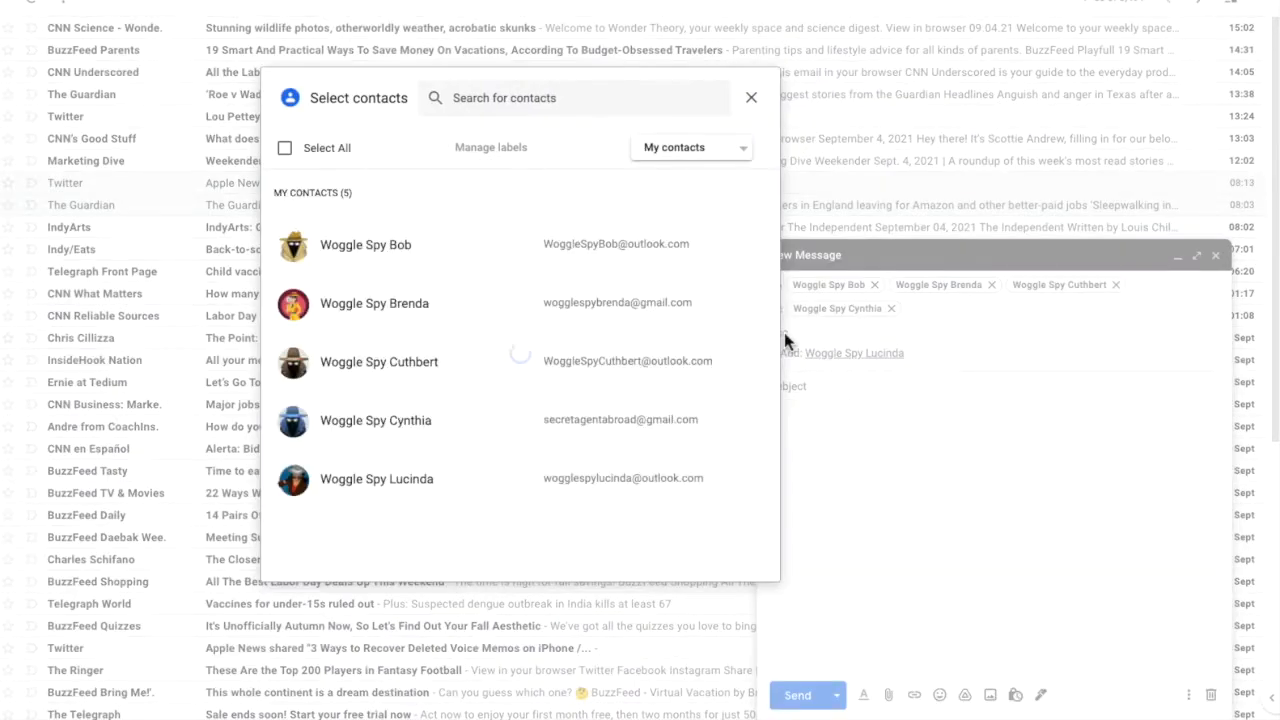
{"action": "left_click", "coordinate": [293, 483]}
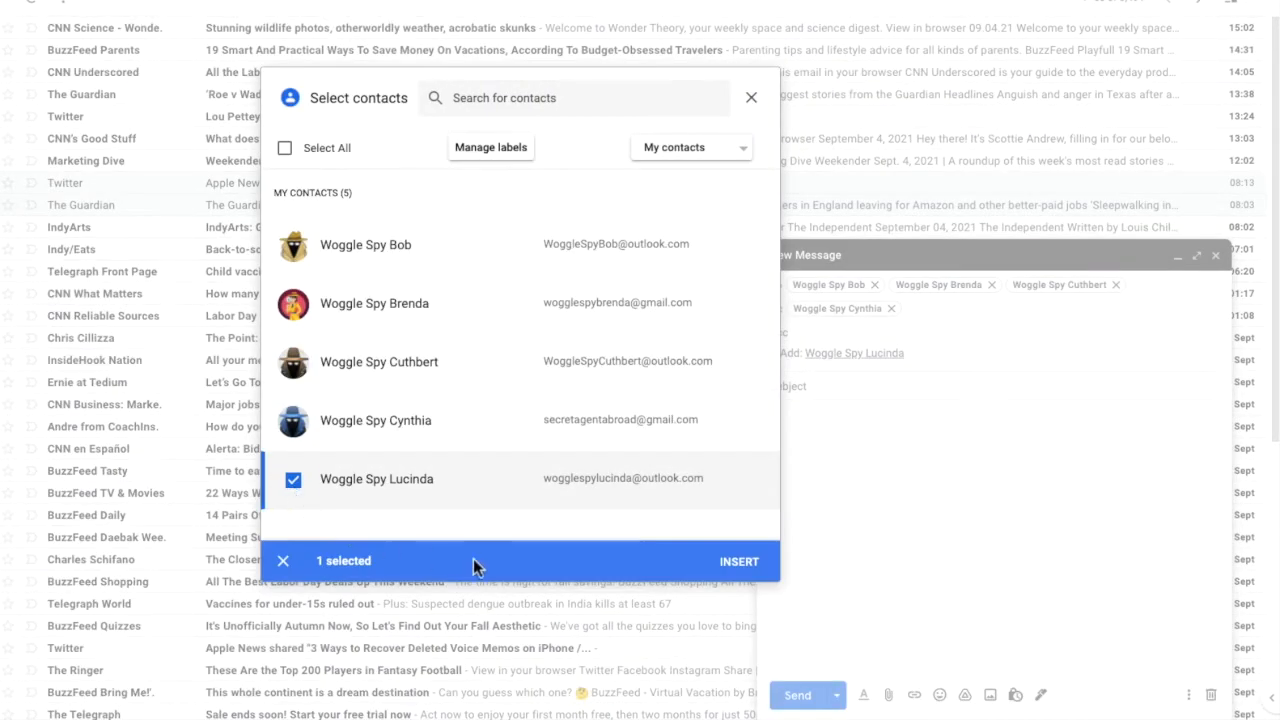
{"action": "left_click", "coordinate": [740, 578]}
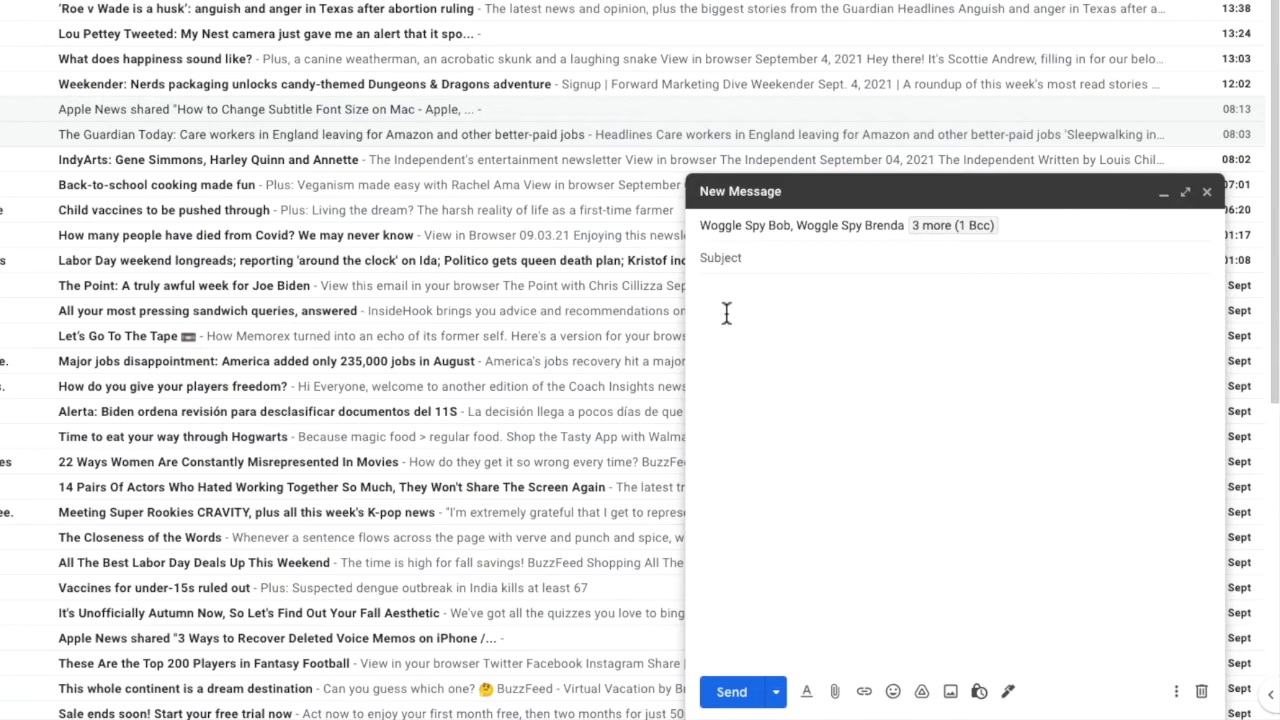
- Set the message subject to "Party Invitation - 30th October, 8pm"
{"action": "type", "text": "Party Invitation - 30th O"}
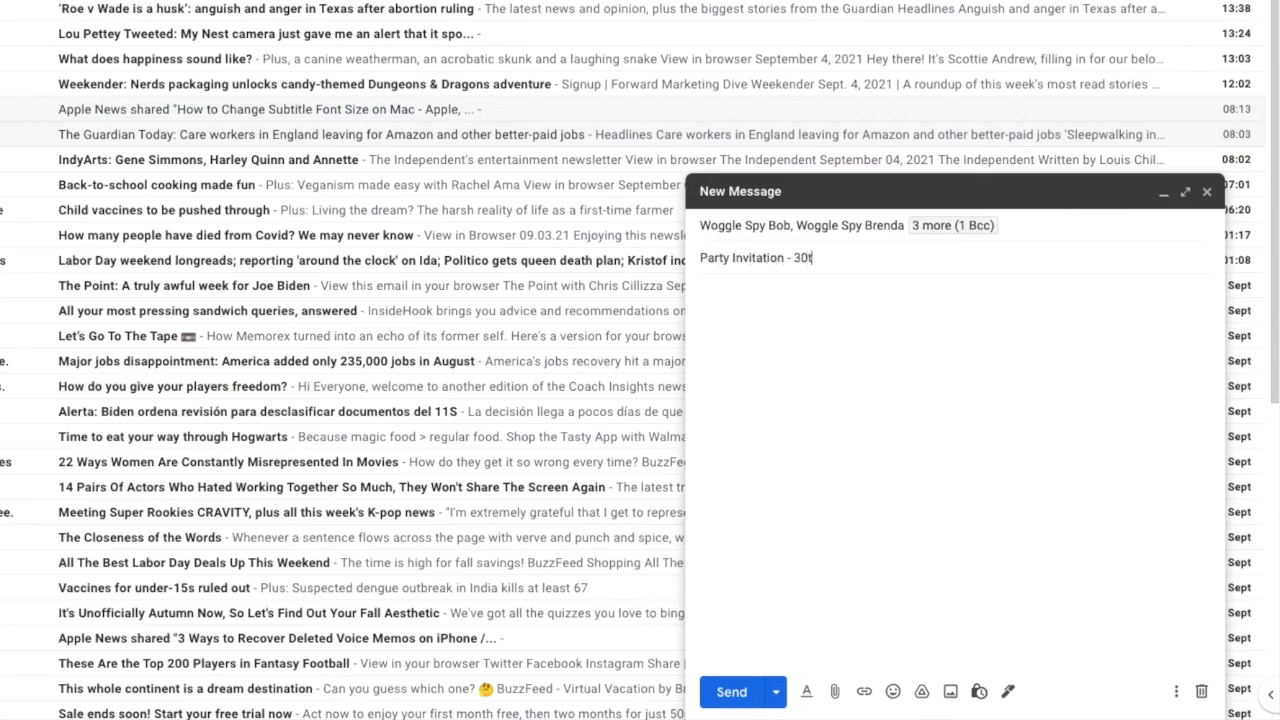
{"action": "type", "text": "ctober, 8pm"}
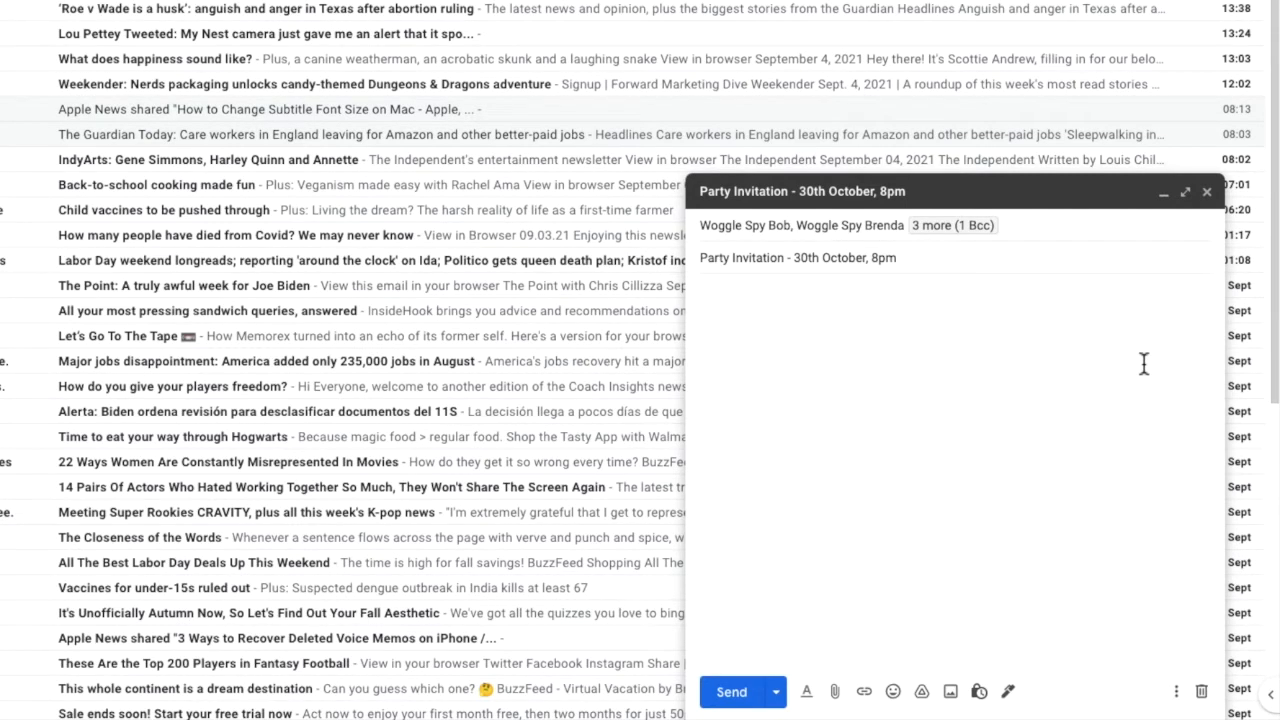
- Write the greeting "Hi Friends," and a separate paragraph "You are invited to the annual Woggle party on Saturday 30th October at 8pm."
{"action": "type", "text": "Hi Friends,"}
{"action": "key", "text": "Return"}
{"action": "key", "text": "Return"}
{"action": "type", "text": "You are invited to the annual Woggle party o"}
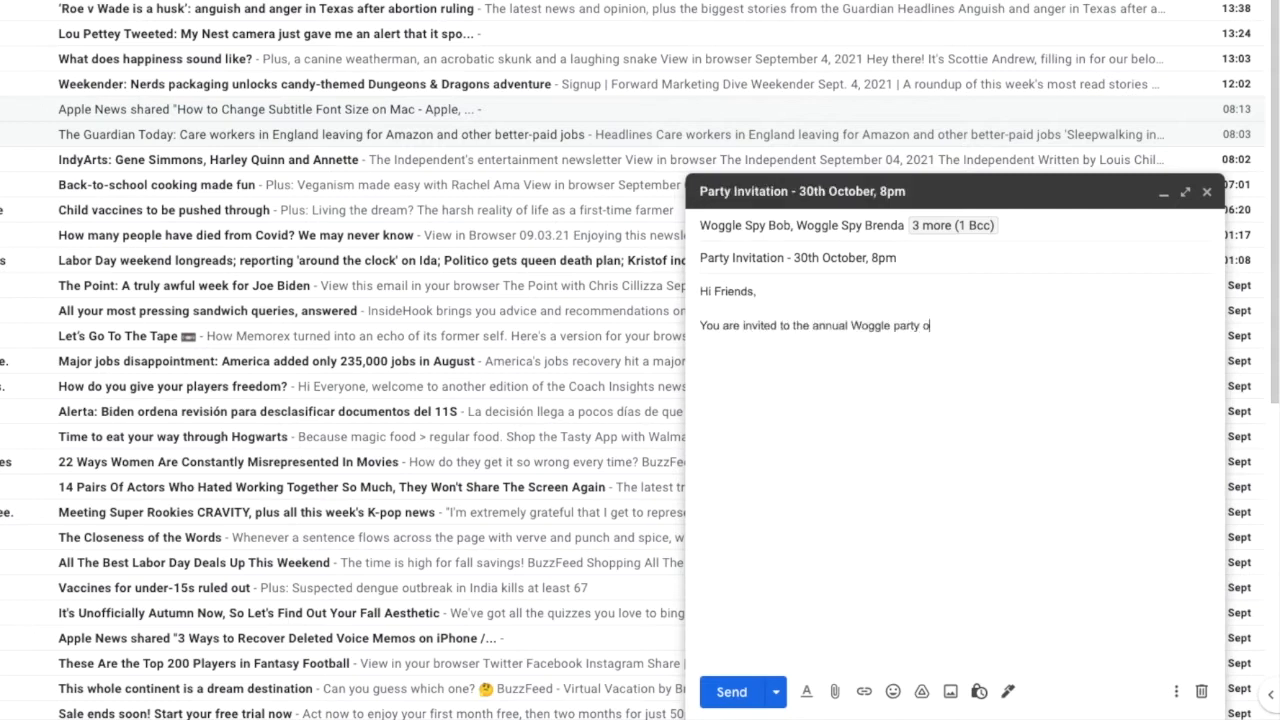
{"action": "type", "text": "n Saturday 30th October at 8pm."}
- Add the paragraphs "This year's party is fancy dress and the theme is Spys & Espionage!" and "Hope to see you all there."
{"action": "key", "text": "Return"}
{"action": "key", "text": "Return"}
{"action": "type", "text": "This year's party is fancy dress and the theme is Spys & Espionage!"}
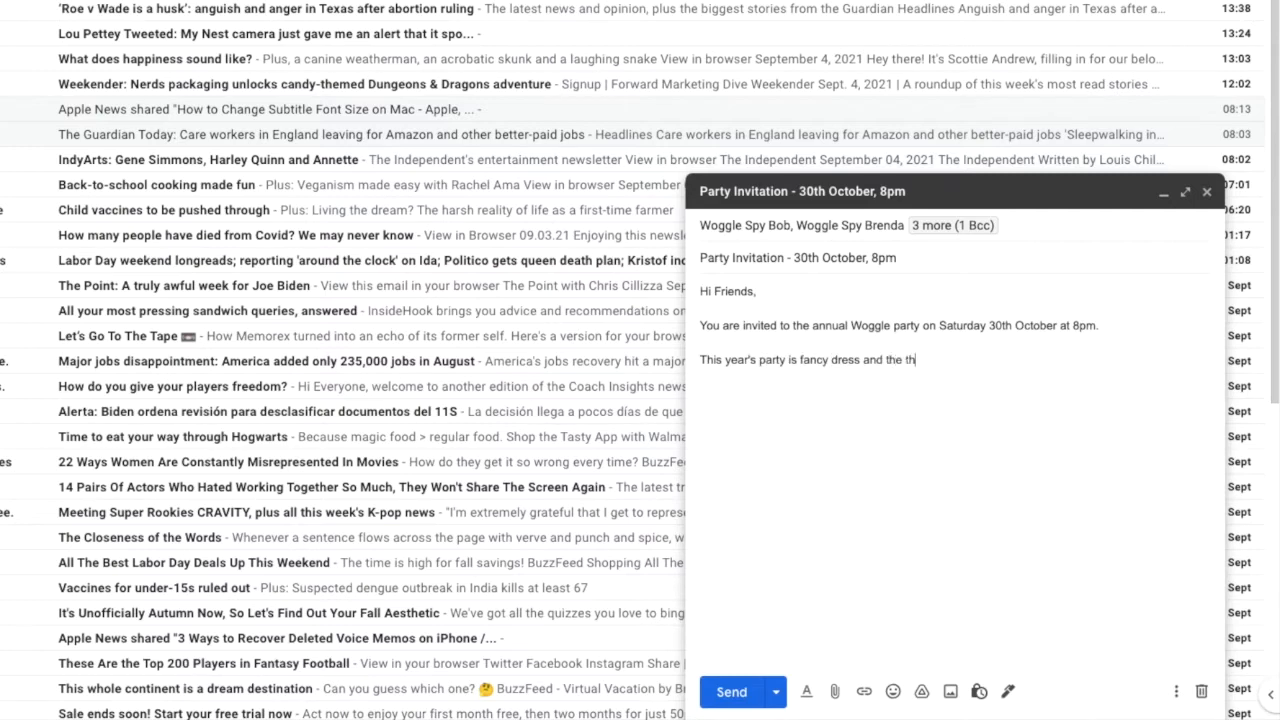
{"action": "key", "text": "Return"}
{"action": "key", "text": "Return"}
{"action": "type", "text": "Hope to see you all there."}
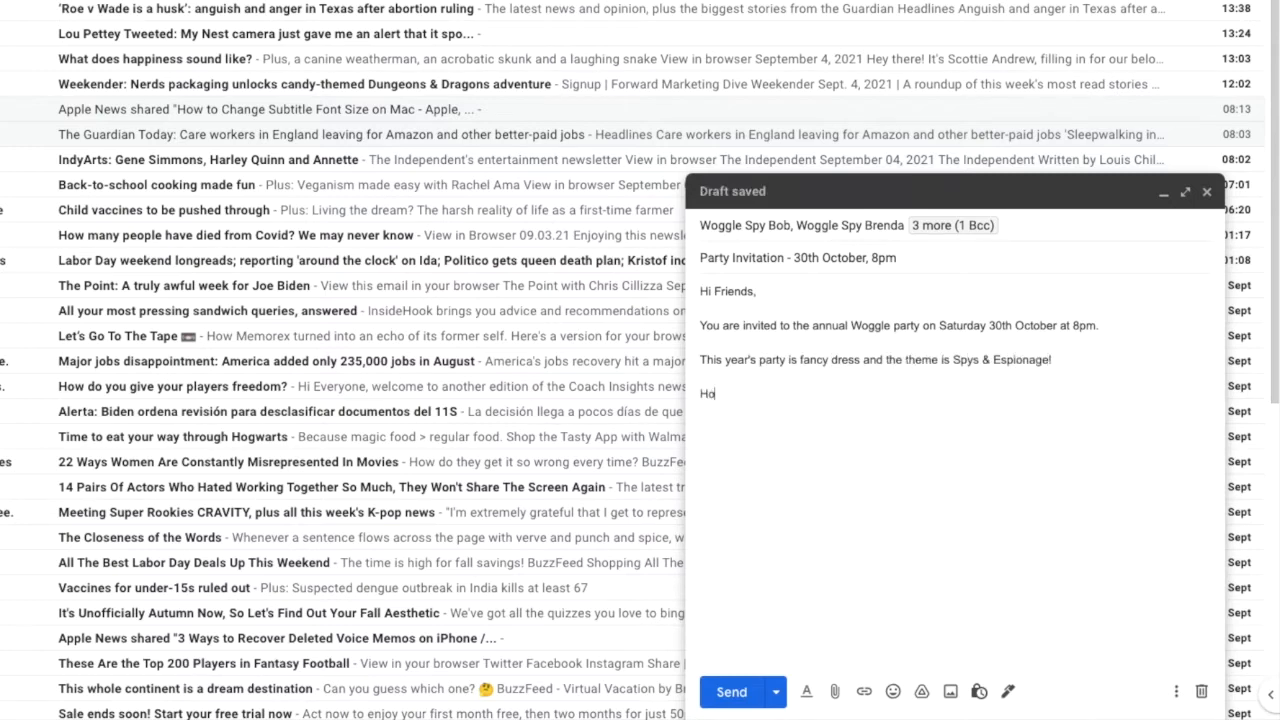
- Close the message with "Love and kisses," and the sign-off "Woggle x" as separate paragraphs
{"action": "key", "text": "Return"}
{"action": "key", "text": "Return"}
{"action": "type", "text": "Love and kisses,"}
{"action": "key", "text": "Return"}
{"action": "key", "text": "Return"}
{"action": "type", "text": "Woggle x"}
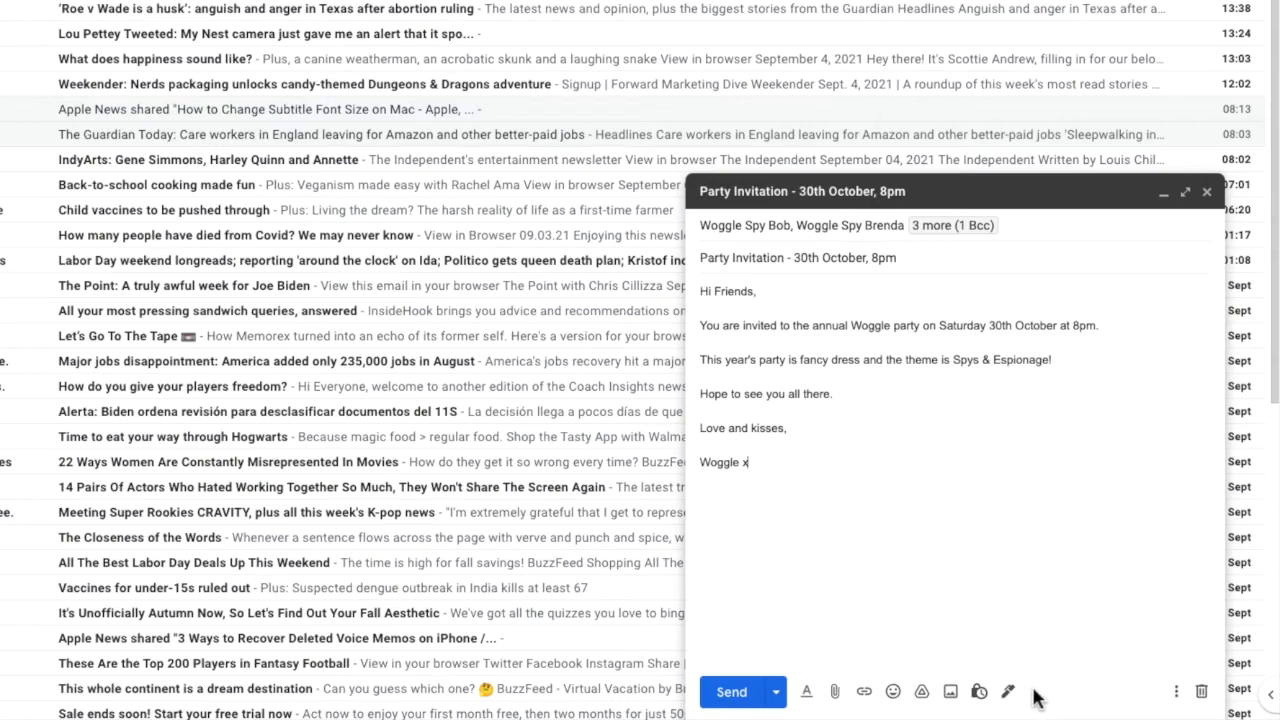
- Format the entire message body in the Trebuchet MS font at Large size
{"action": "left_click", "coordinate": [807, 692]}
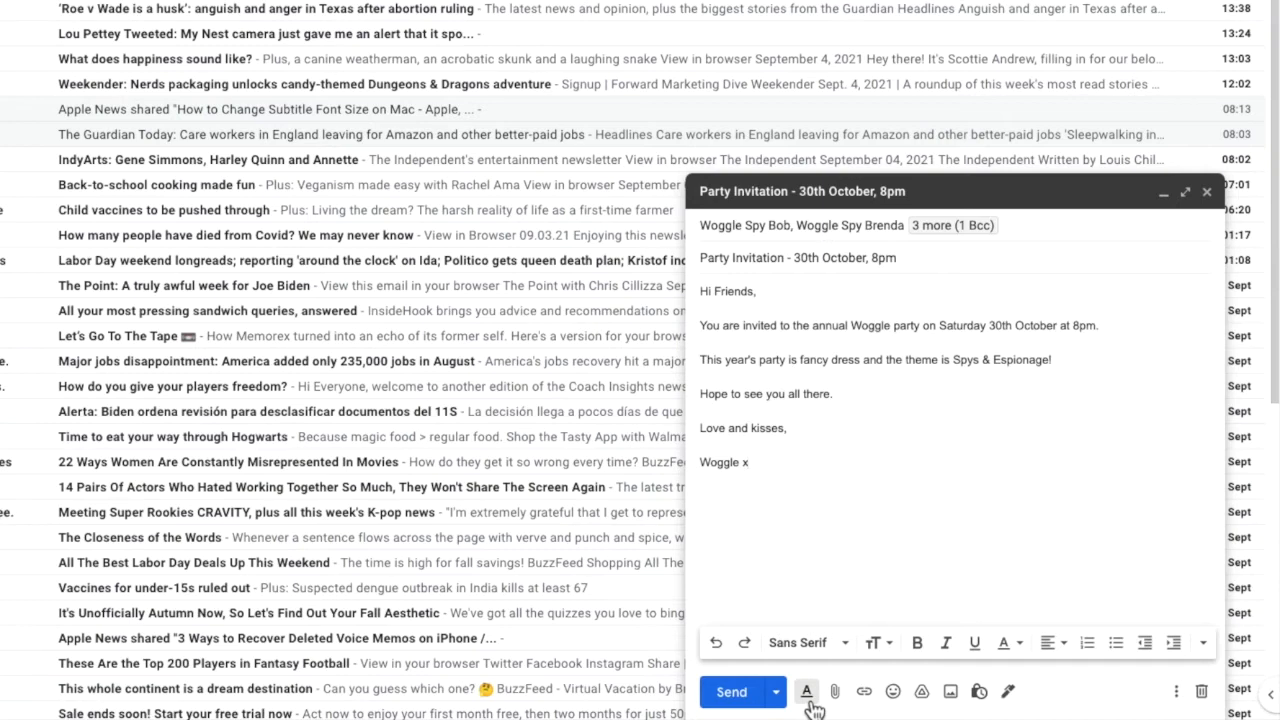
{"action": "left_click_drag", "start_coordinate": [774, 466], "coordinate": [703, 295]}
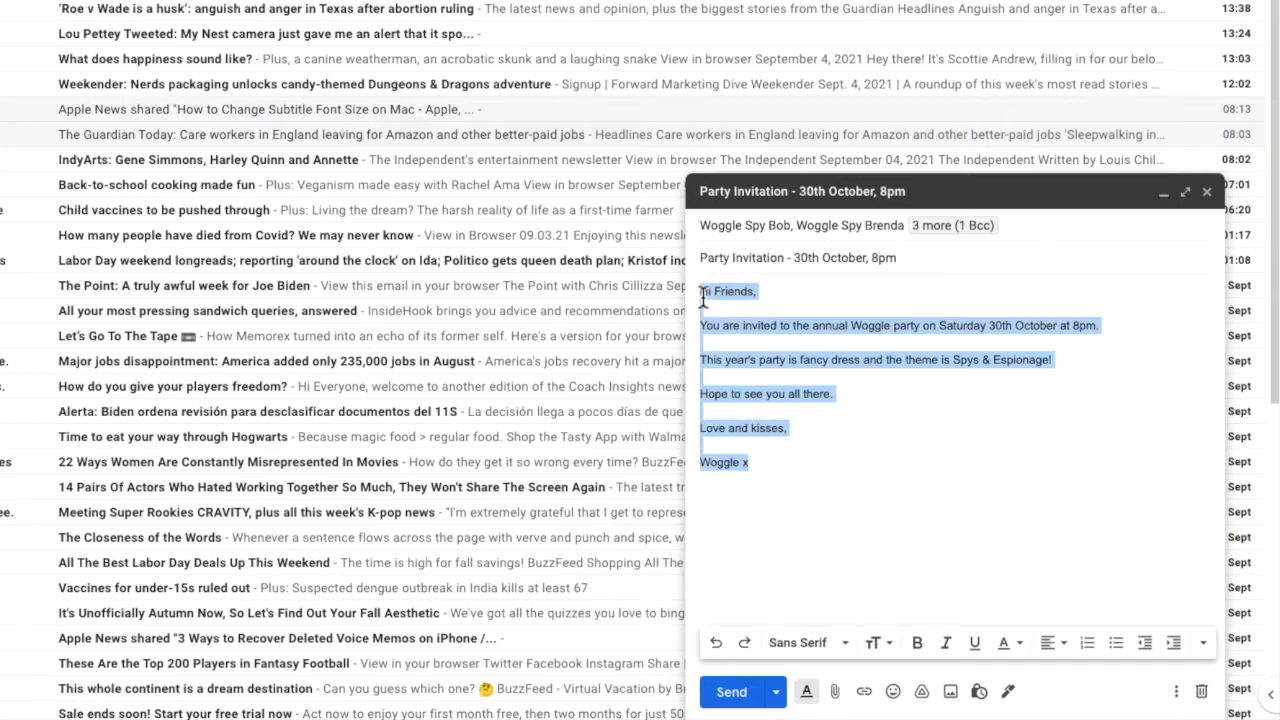
{"action": "left_click", "coordinate": [845, 645]}
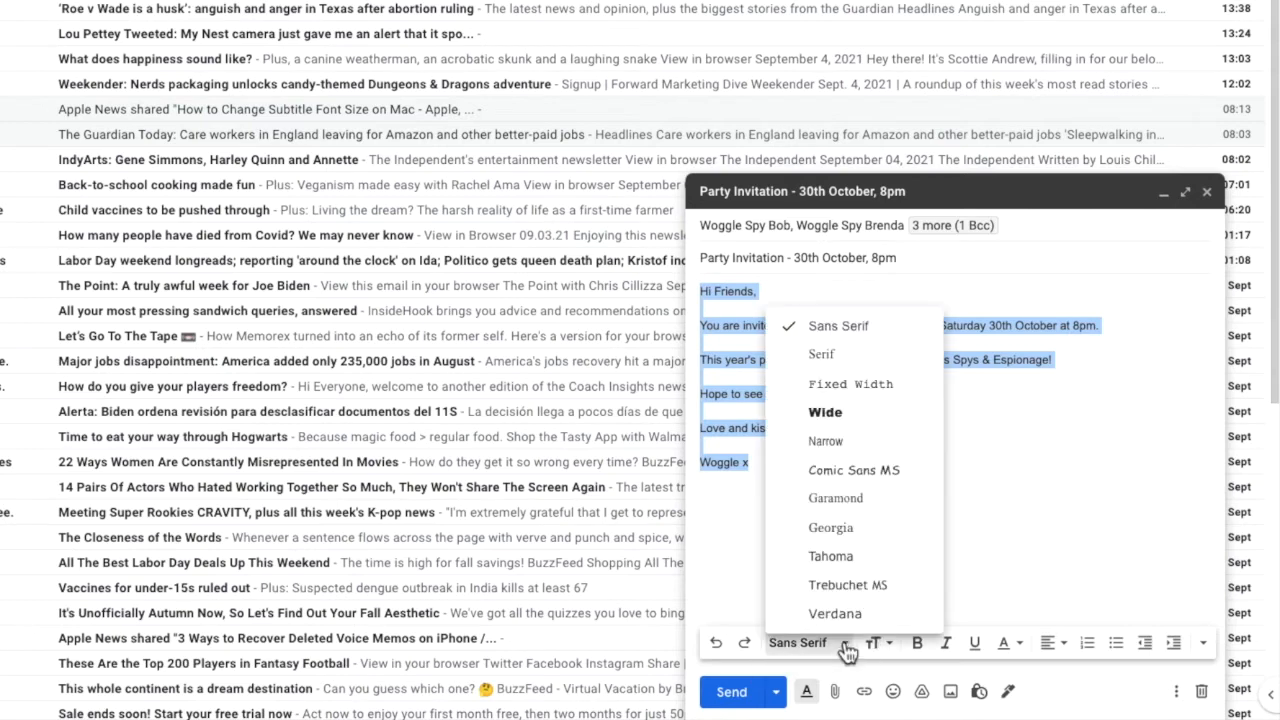
{"action": "left_click", "coordinate": [840, 585]}
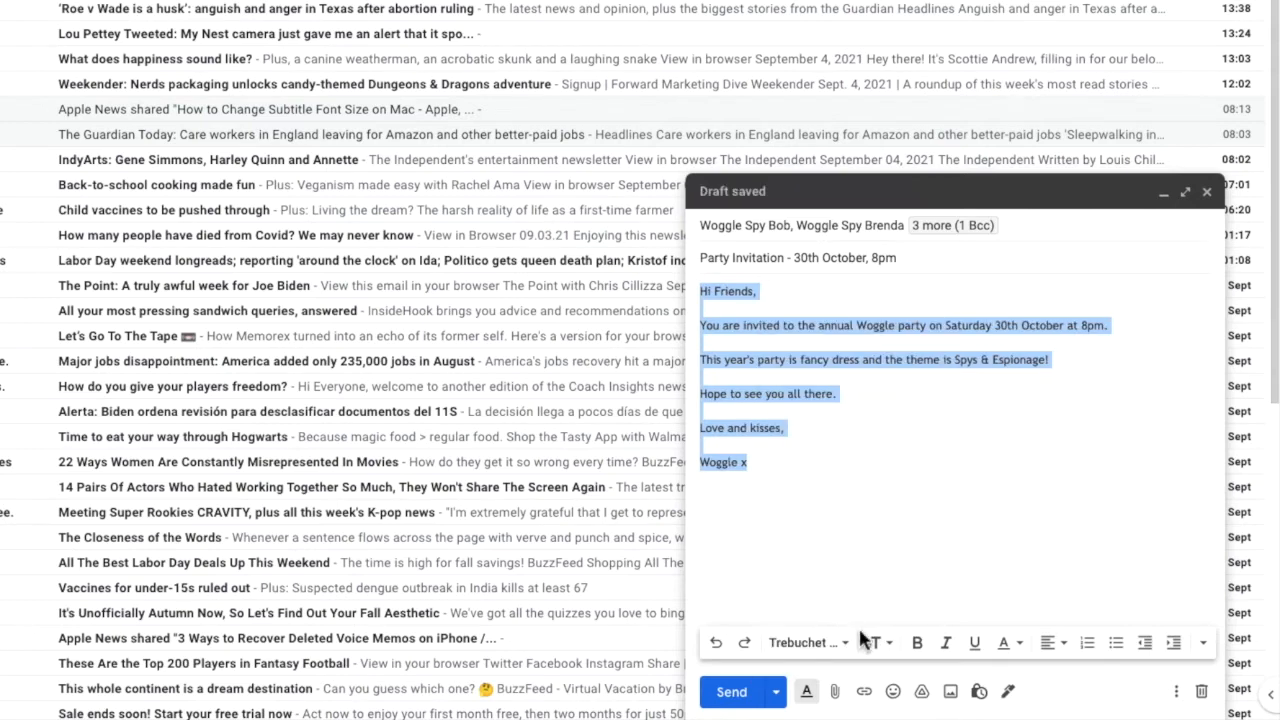
{"action": "left_click", "coordinate": [882, 645]}
{"action": "left_click", "coordinate": [918, 588]}
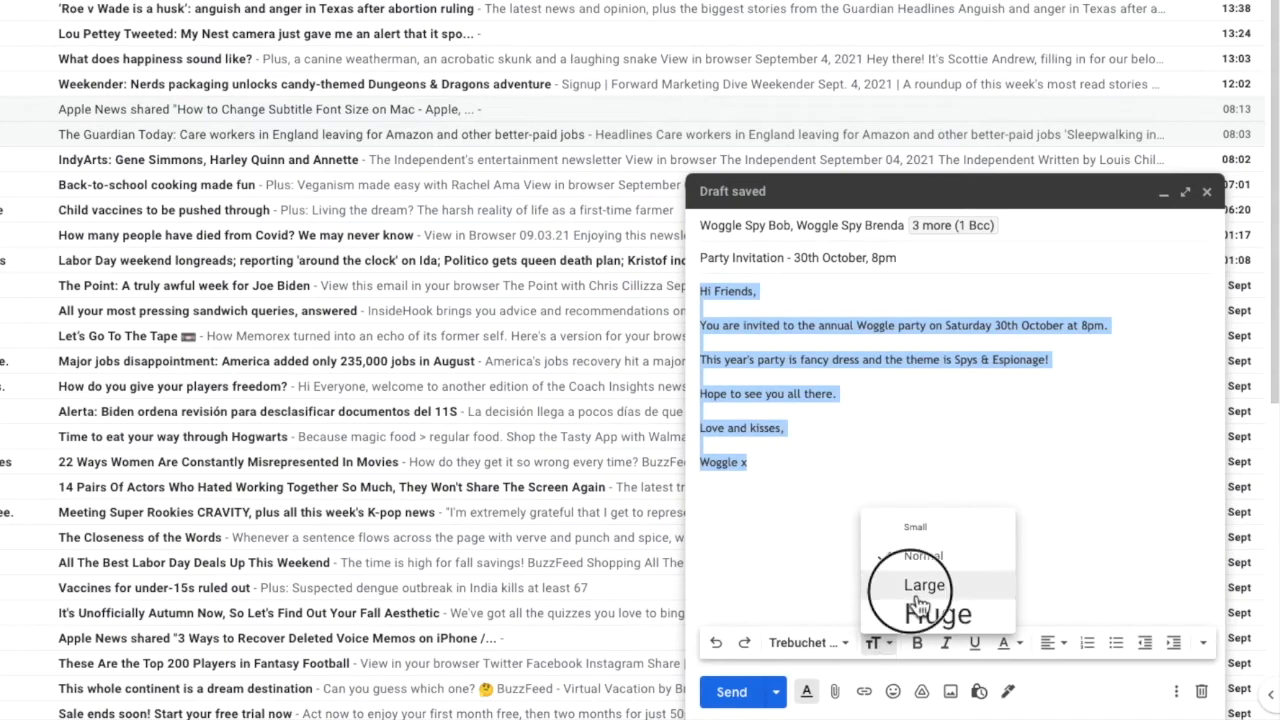
{"action": "left_click", "coordinate": [897, 467]}
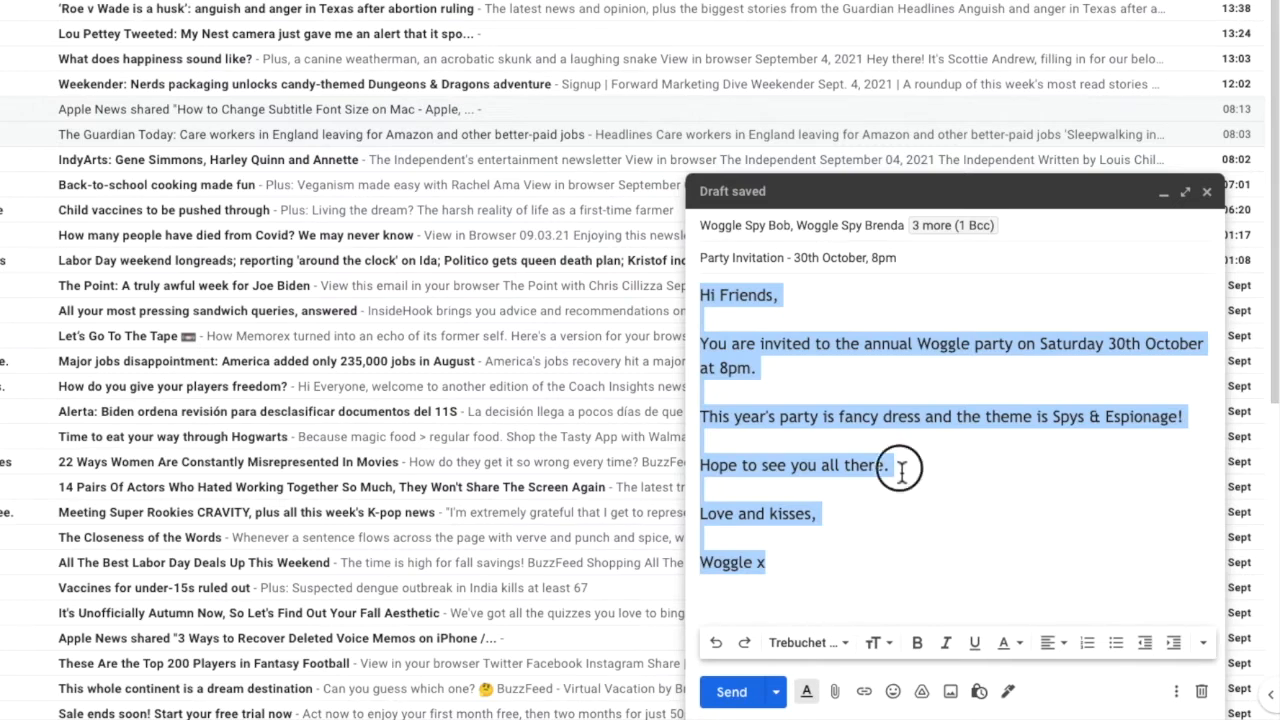
- Make the line "Hope to see you all there." bold and the words "Spys & Espionage" italic
{"action": "left_click_drag", "start_coordinate": [884, 468], "coordinate": [702, 466]}
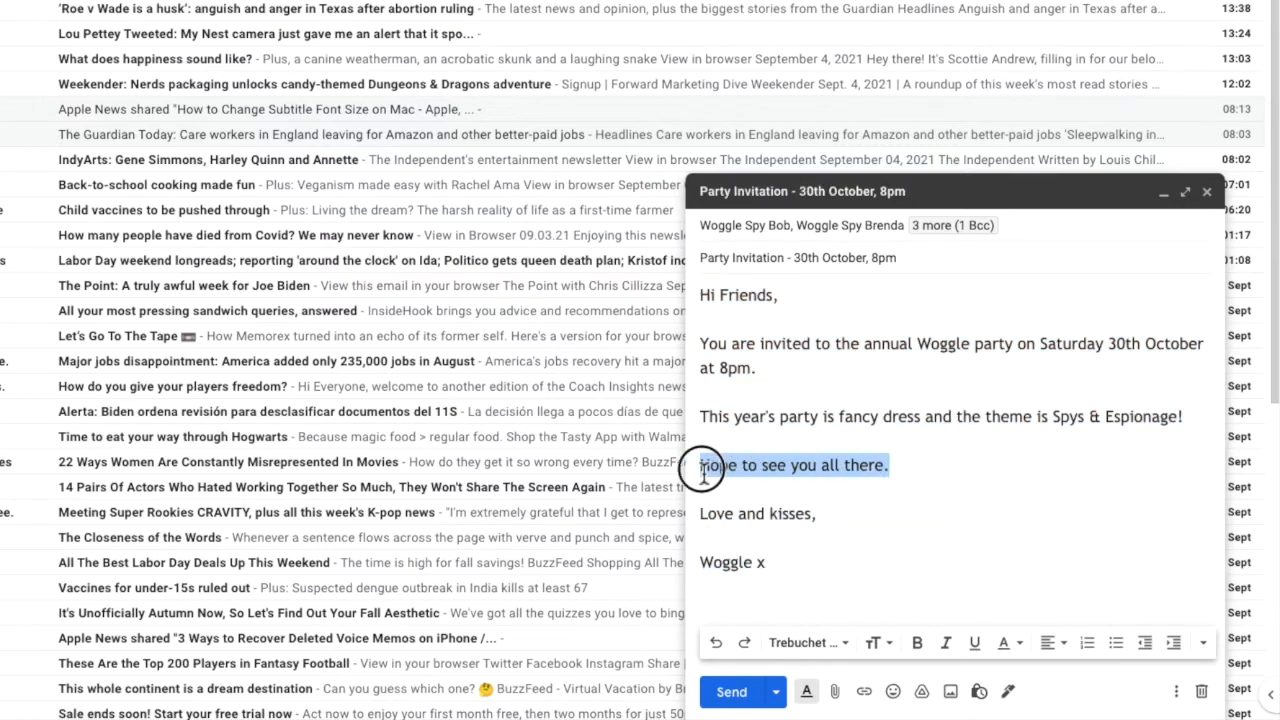
{"action": "left_click", "coordinate": [922, 650]}
{"action": "left_click_drag", "start_coordinate": [1052, 418], "coordinate": [1181, 422]}
{"action": "left_click", "coordinate": [945, 642]}
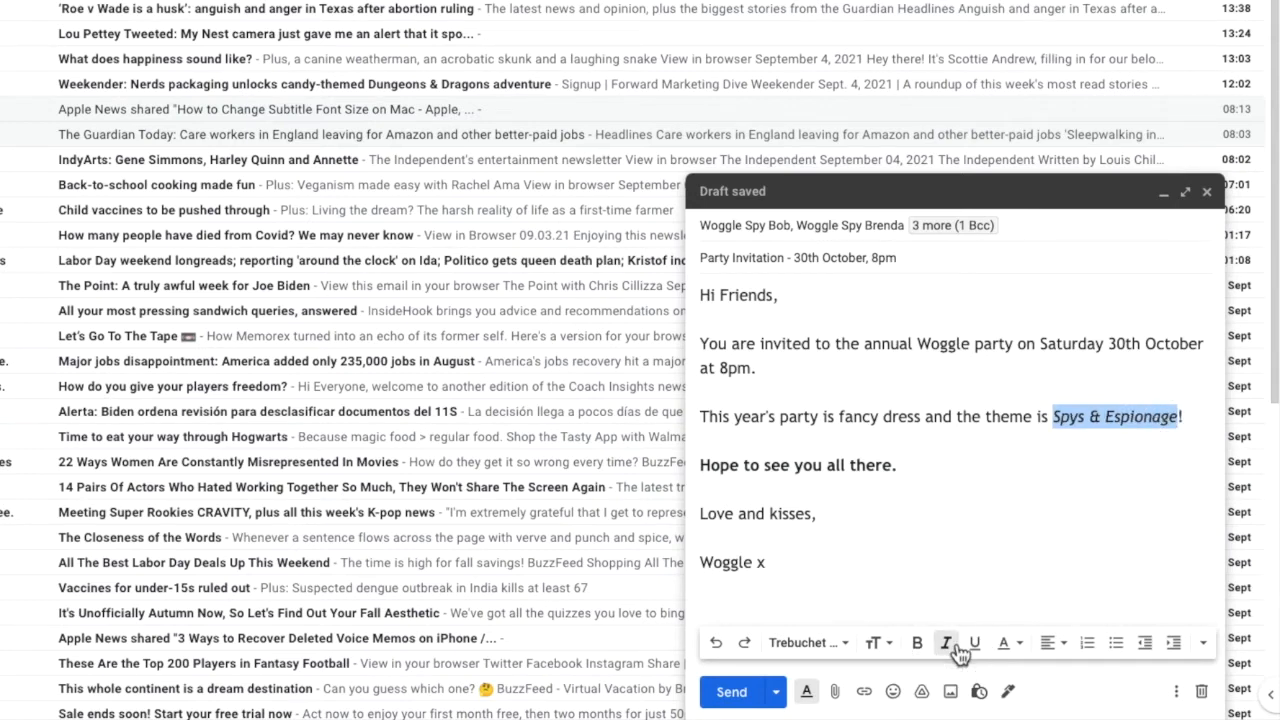
- Change the text colour of the "You are invited to the annual Woggle party" sentence to blue
{"action": "left_click_drag", "start_coordinate": [759, 369], "coordinate": [702, 350]}
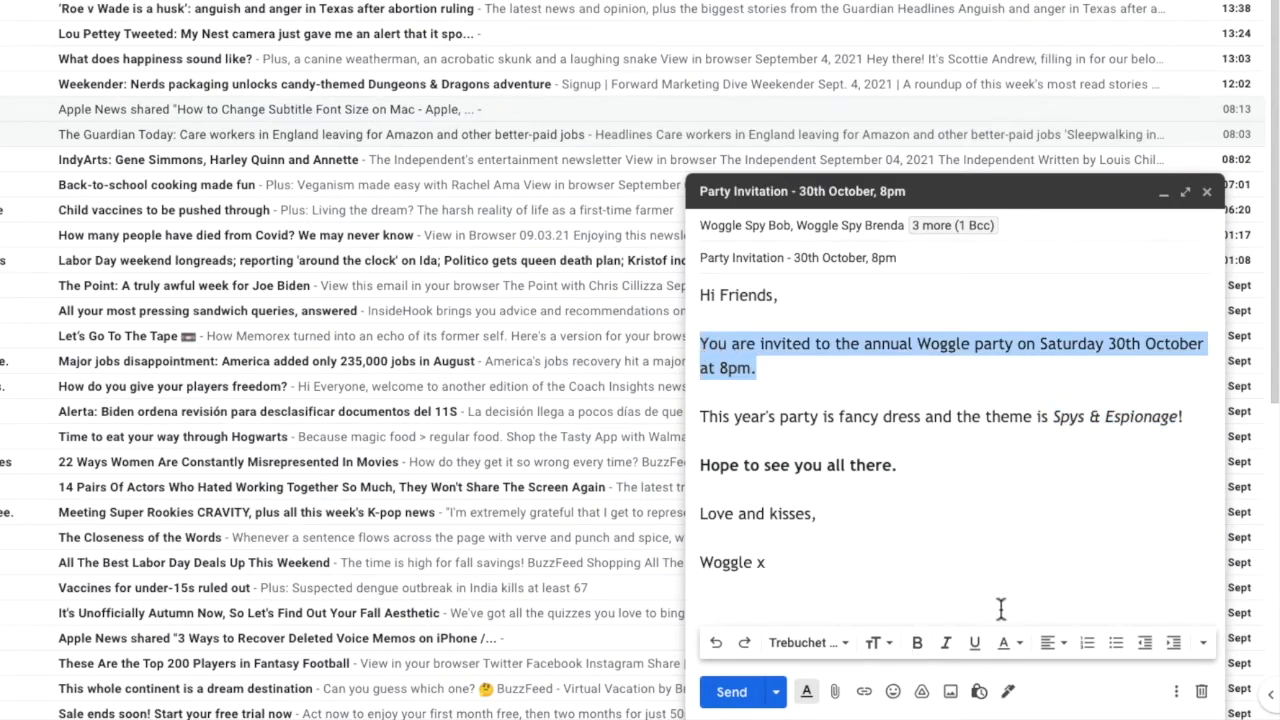
{"action": "left_click", "coordinate": [1019, 645]}
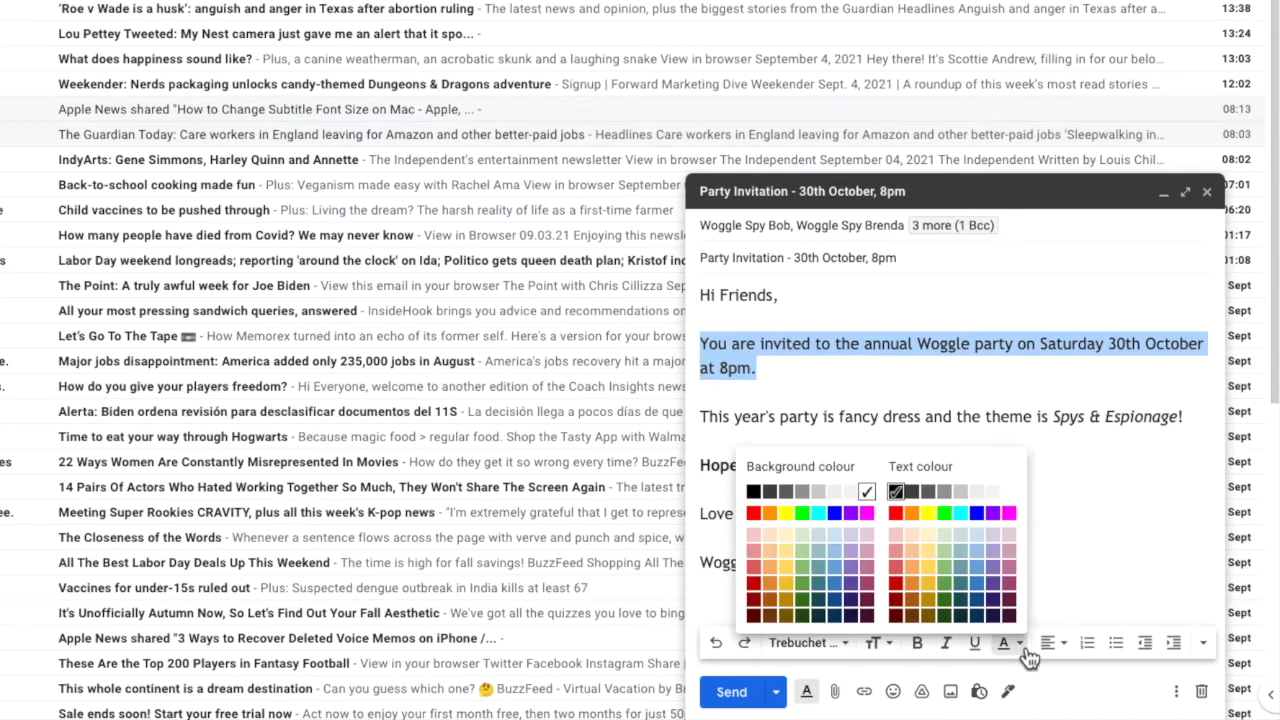
{"action": "left_click", "coordinate": [977, 513]}
- Give the line "Hope to see you all there." a yellow background colour and hide the formatting options
{"action": "left_click_drag", "start_coordinate": [913, 479], "coordinate": [677, 466]}
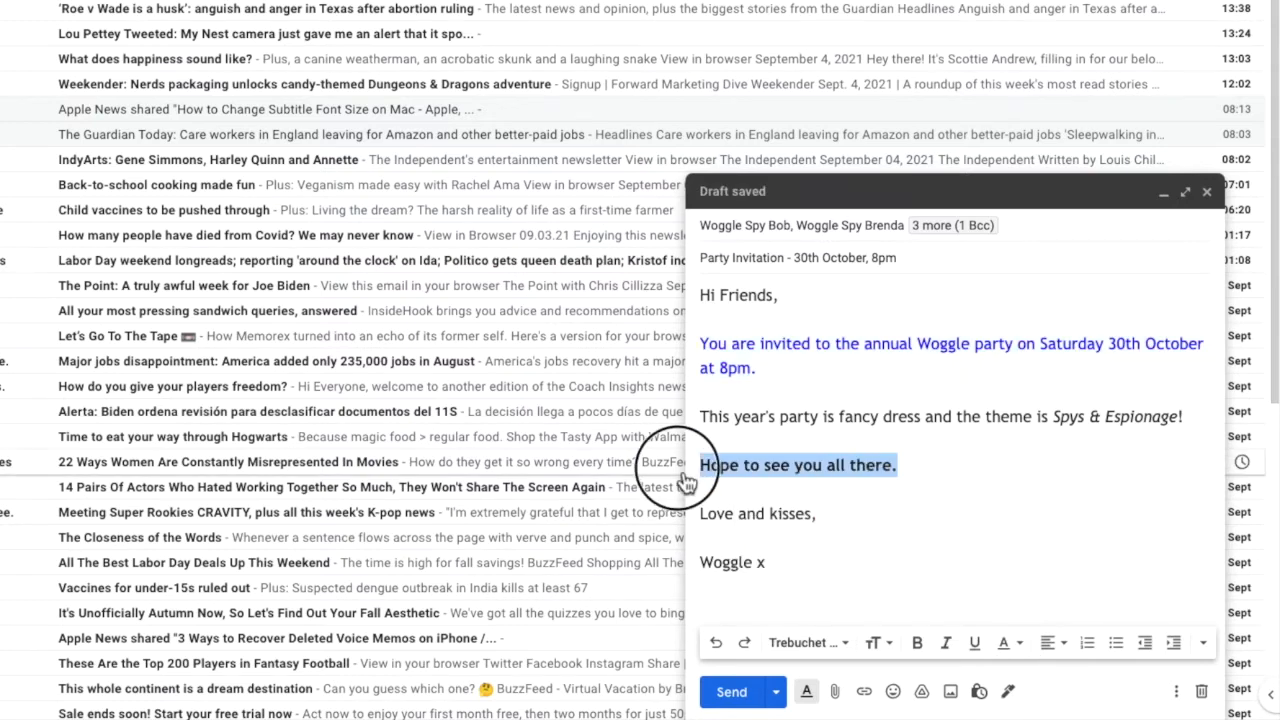
{"action": "left_click", "coordinate": [1030, 652]}
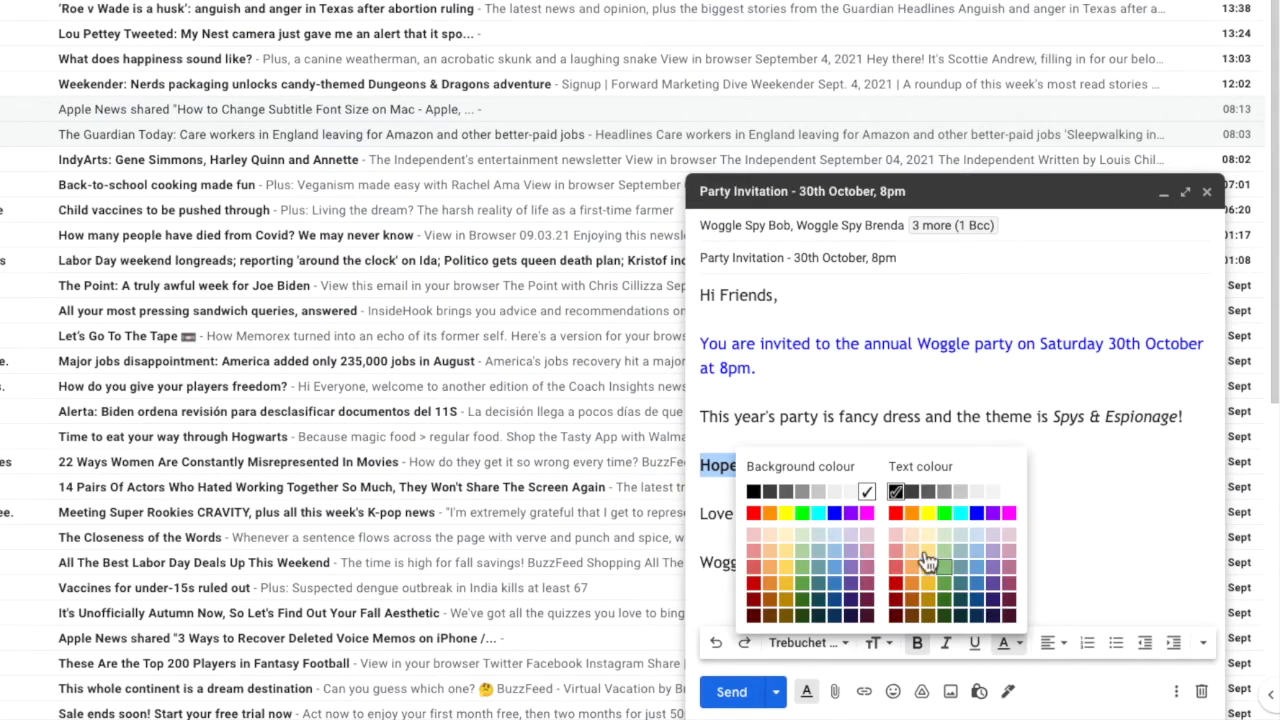
{"action": "left_click", "coordinate": [802, 534]}
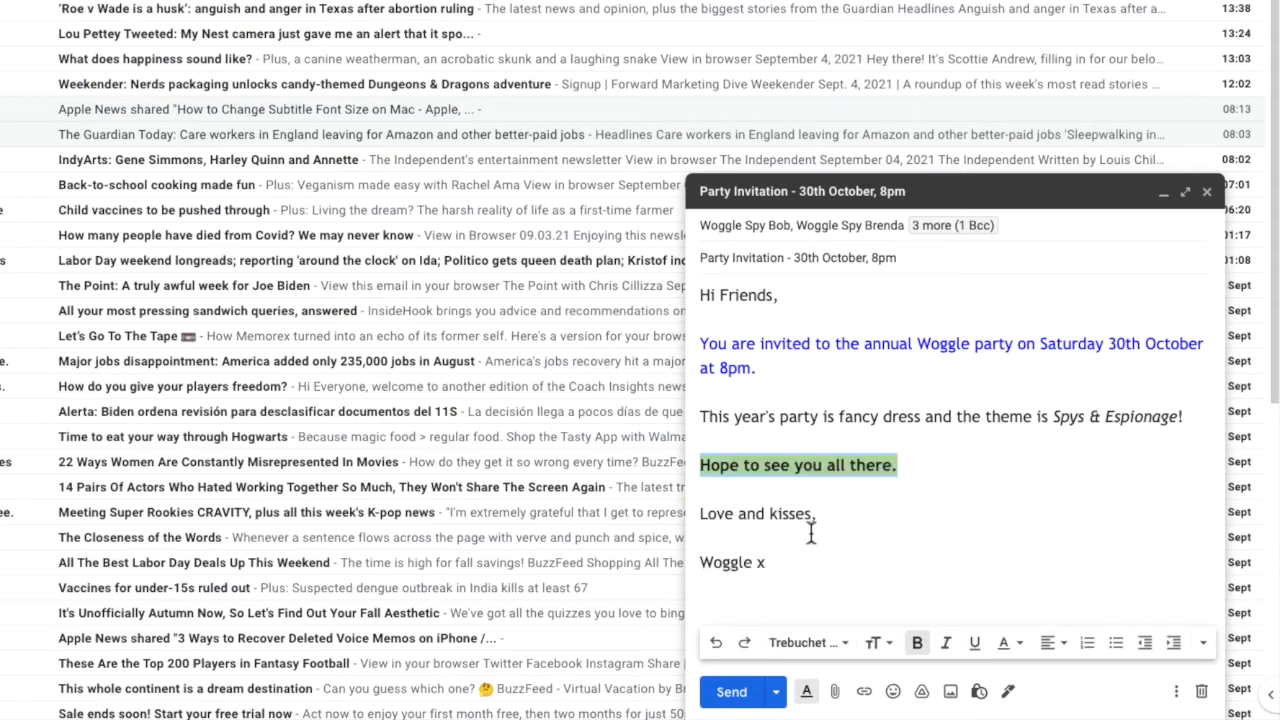
{"action": "left_click", "coordinate": [840, 572]}
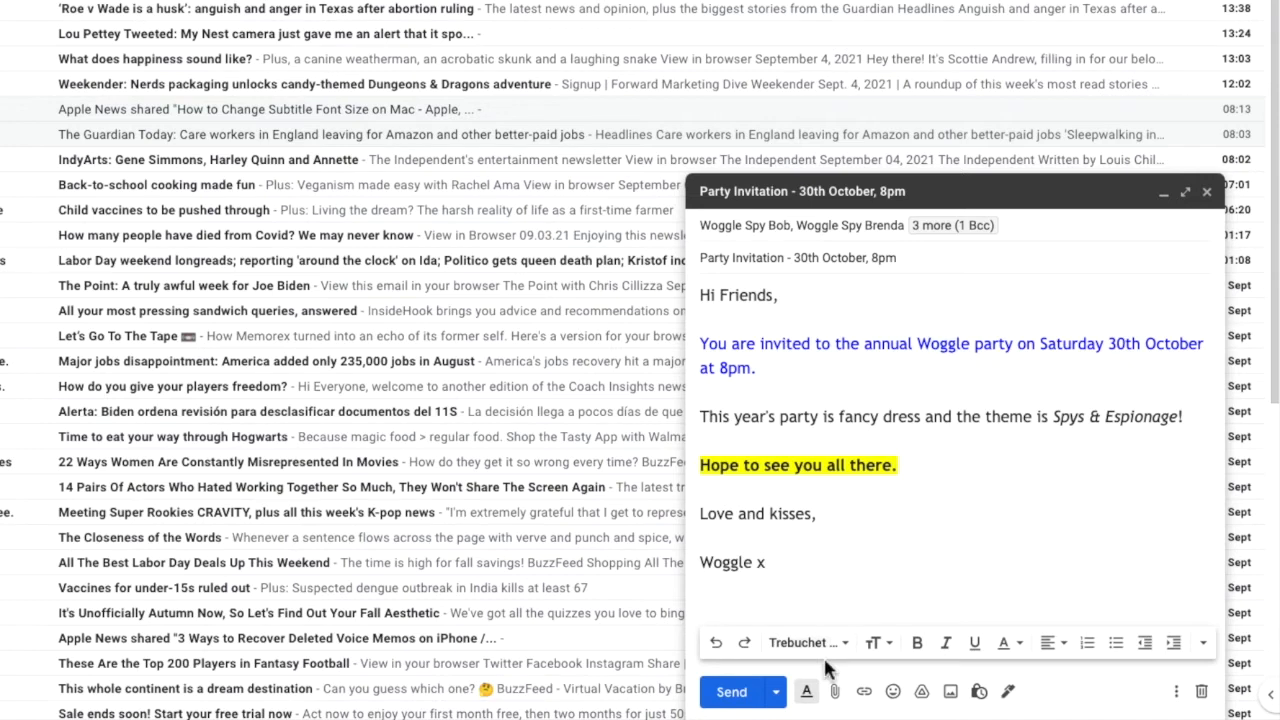
{"action": "left_click", "coordinate": [816, 692]}
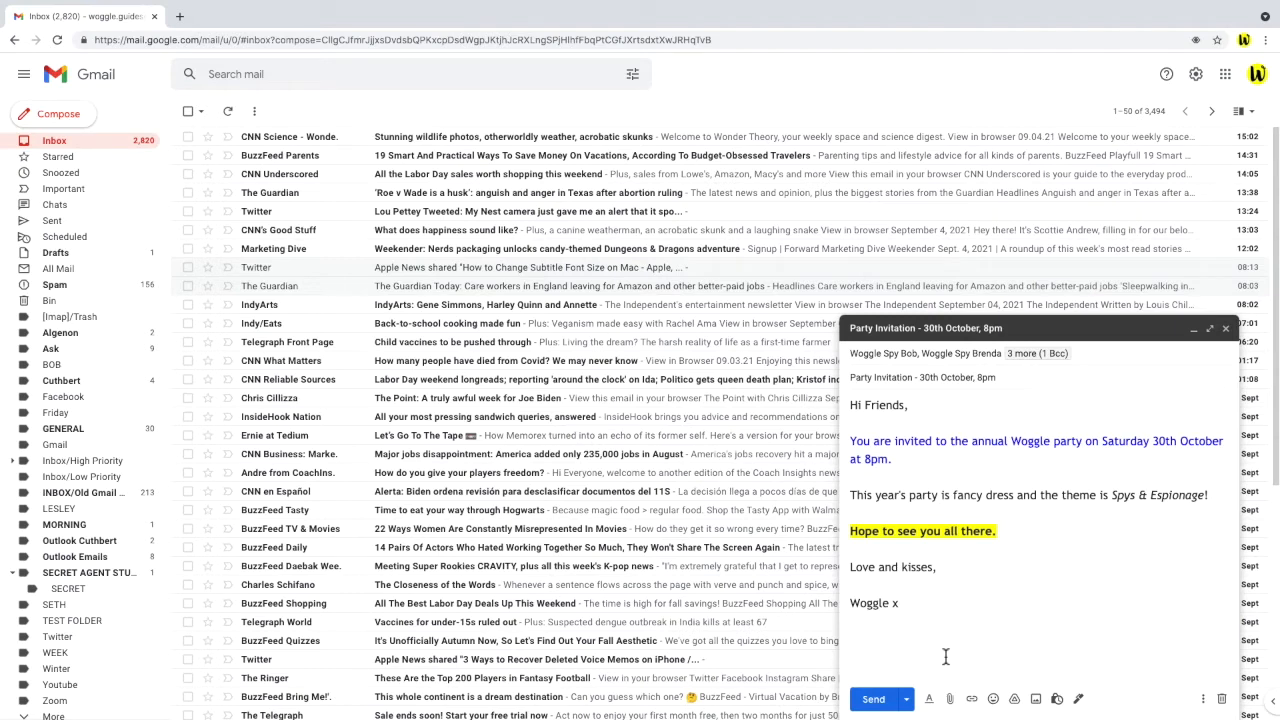
- Attach the file Party Invitation.pdf from the Attachments folder to the message
{"action": "left_click", "coordinate": [953, 704]}
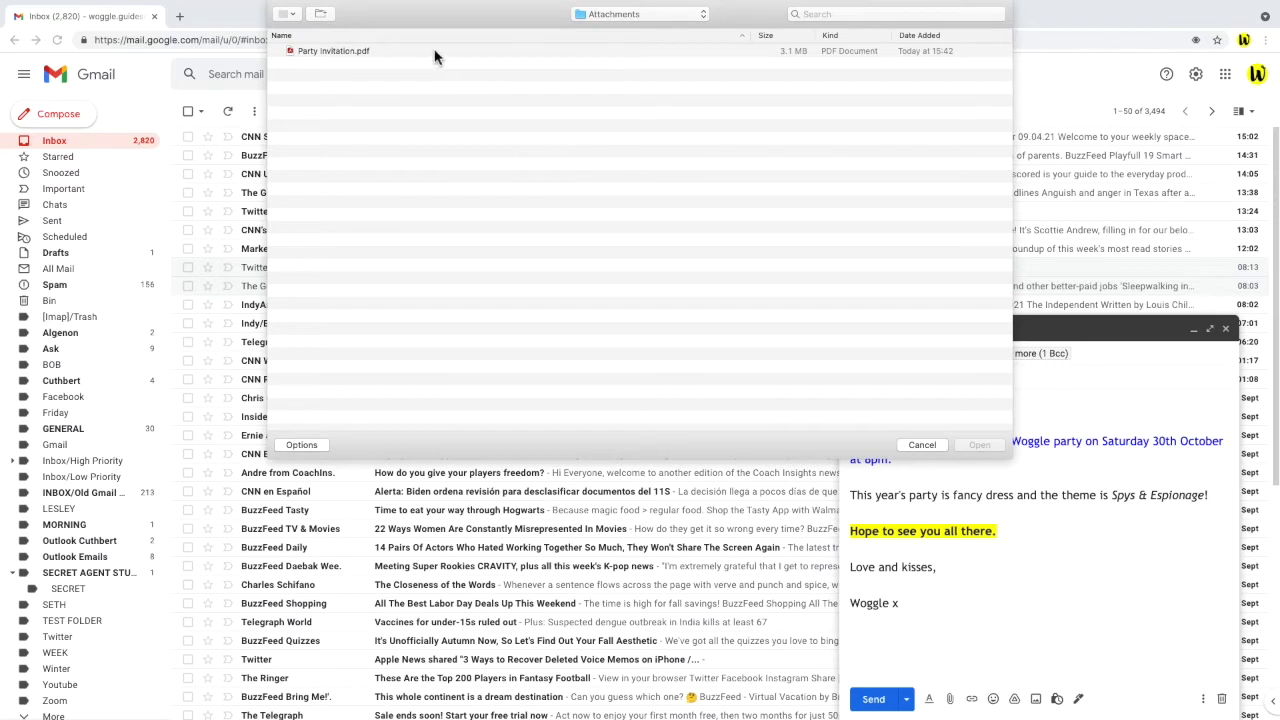
{"action": "left_click", "coordinate": [339, 50]}
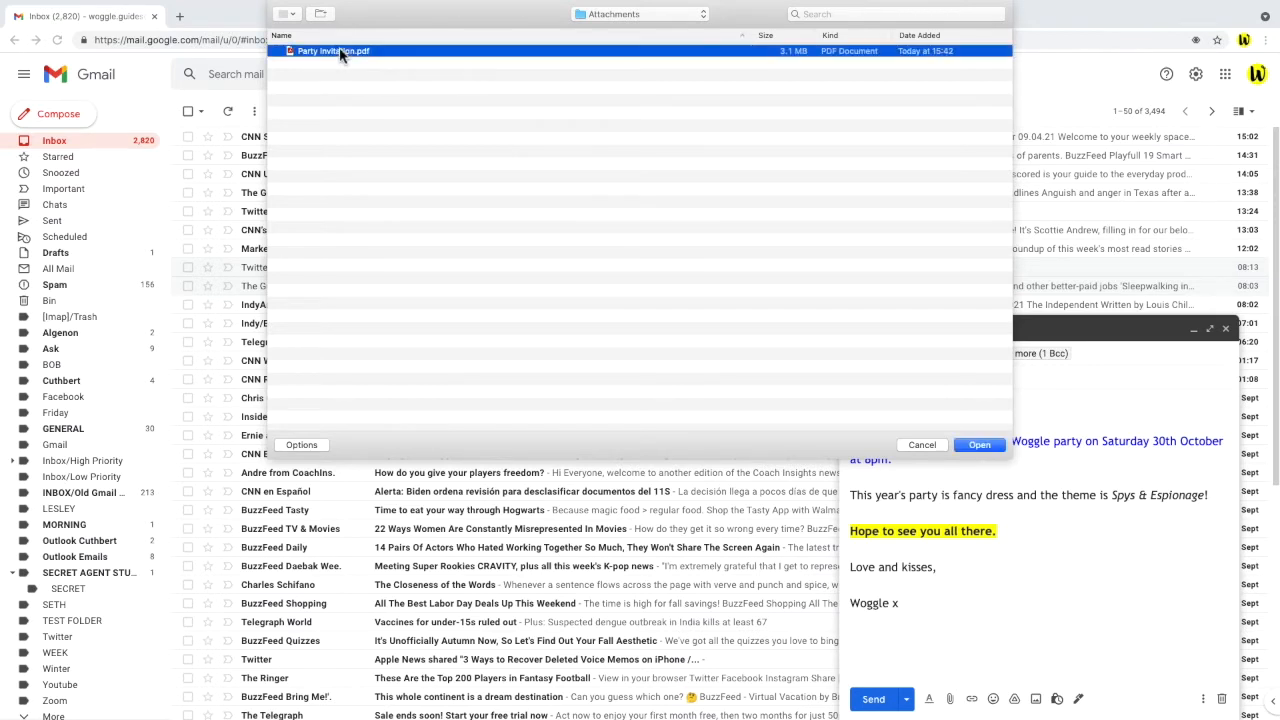
{"action": "left_click", "coordinate": [979, 445]}
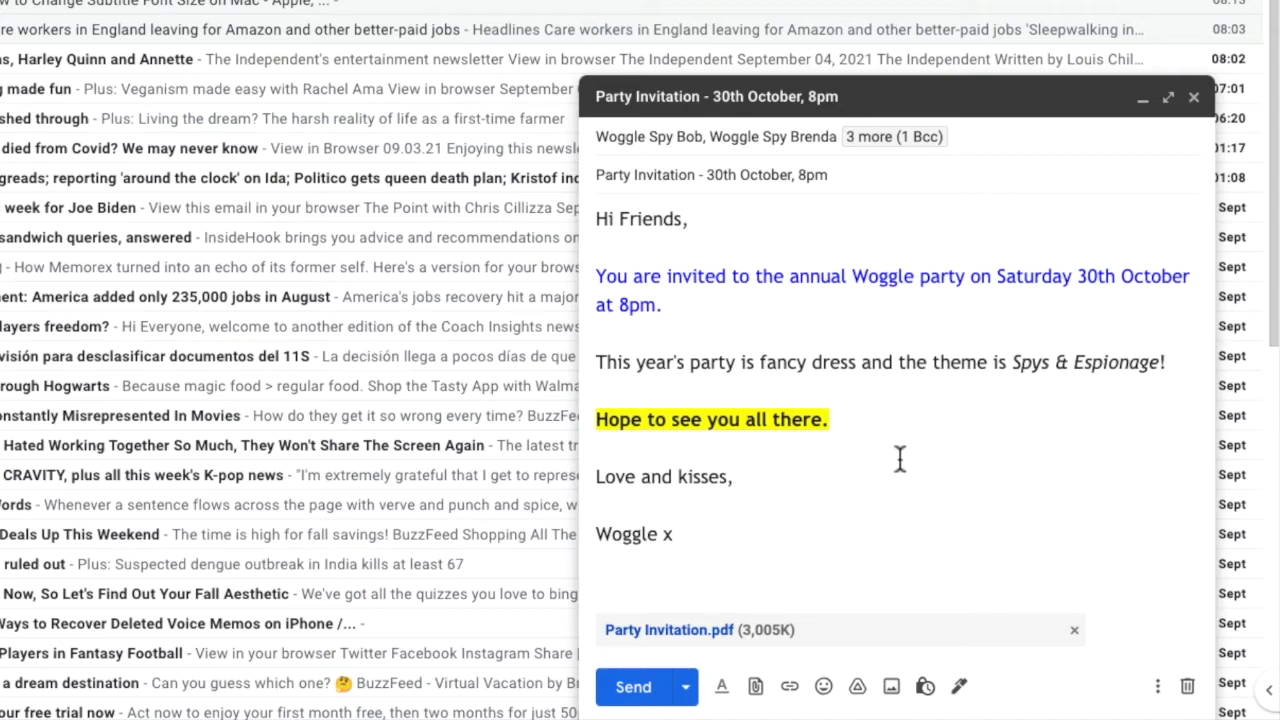
- Search emojis for "kiss" and insert one face blowing a kiss and two lip marks between "Love and kisses," and "Woggle x"
{"action": "left_click", "coordinate": [624, 505]}
{"action": "left_click", "coordinate": [826, 689]}
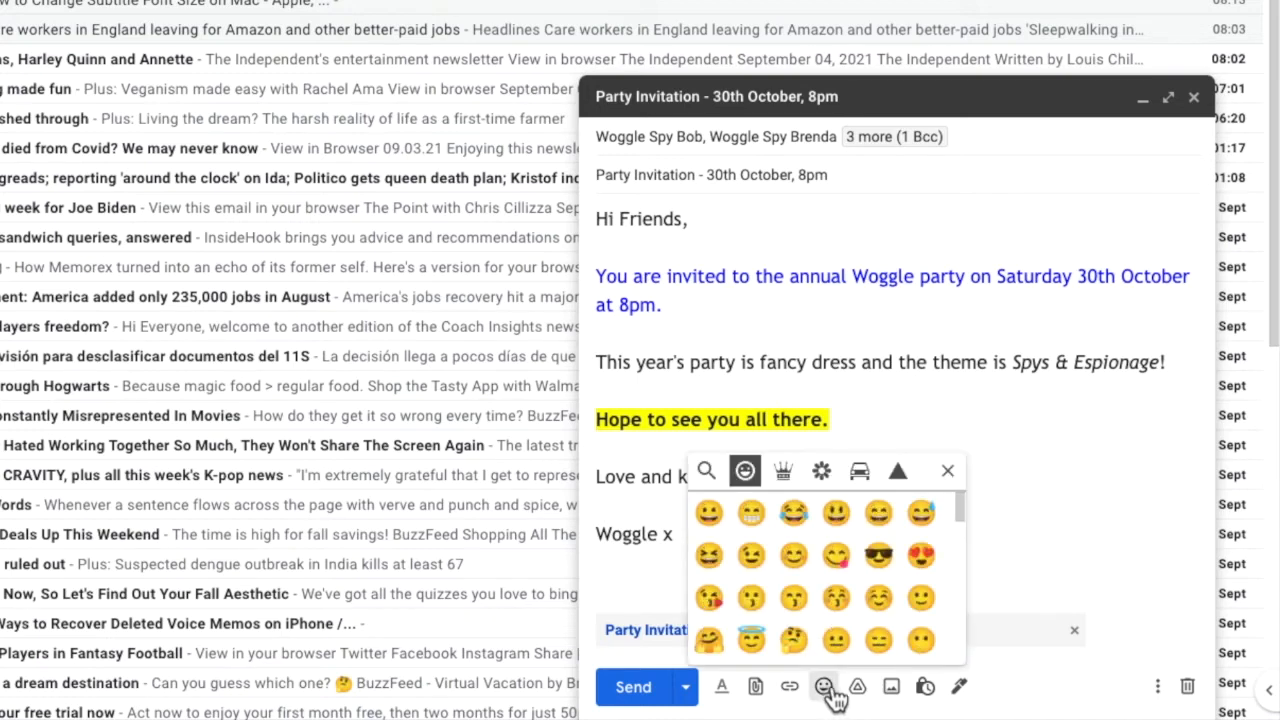
{"action": "left_click", "coordinate": [707, 470]}
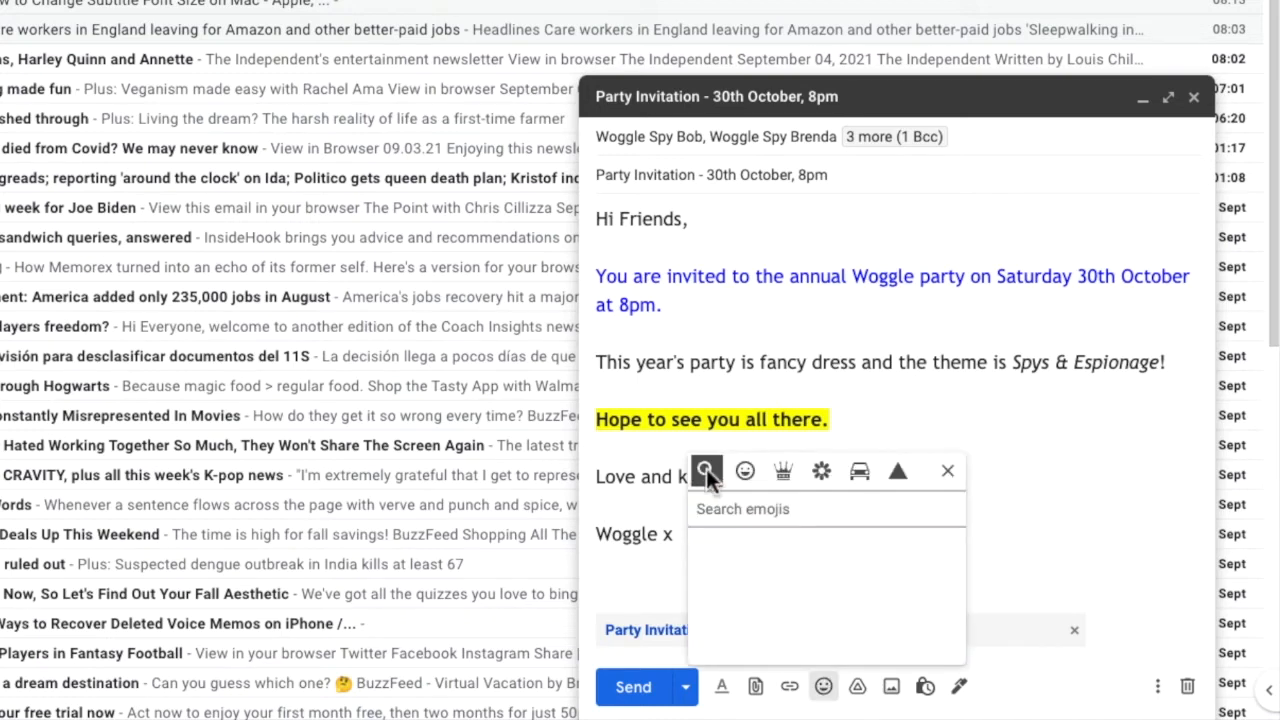
{"action": "type", "text": "kiss"}
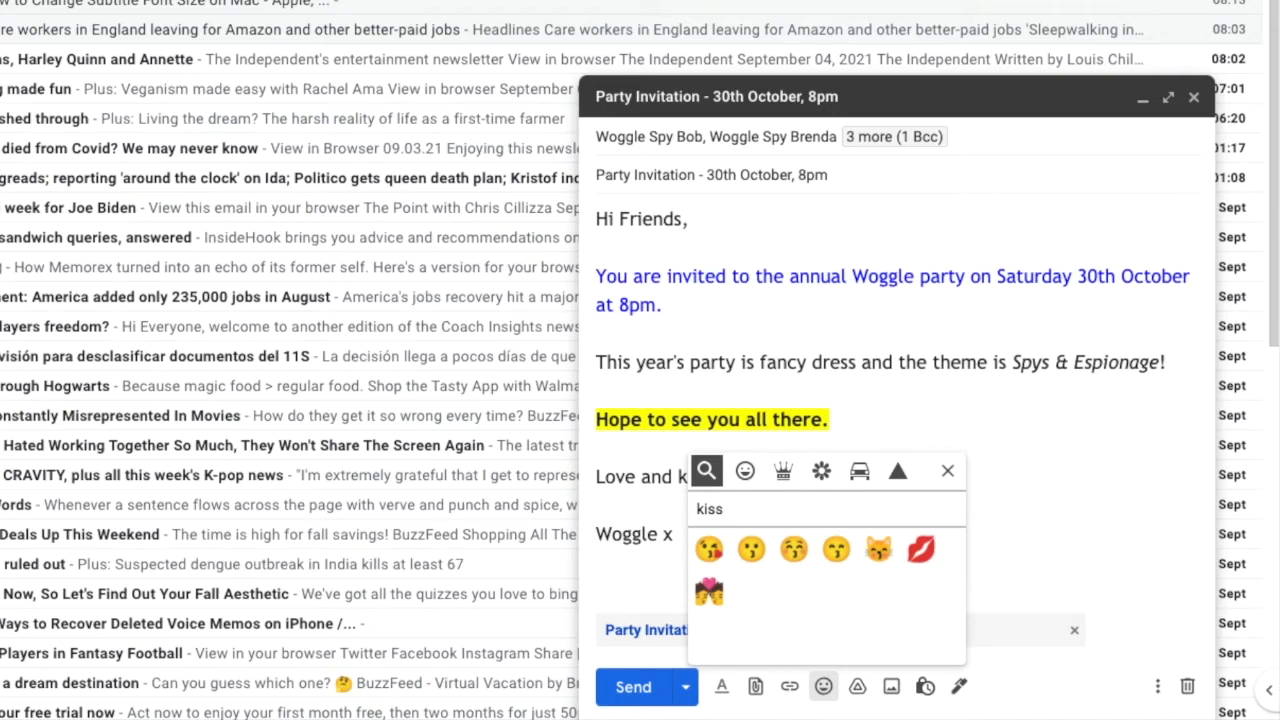
{"action": "left_click", "coordinate": [710, 556]}
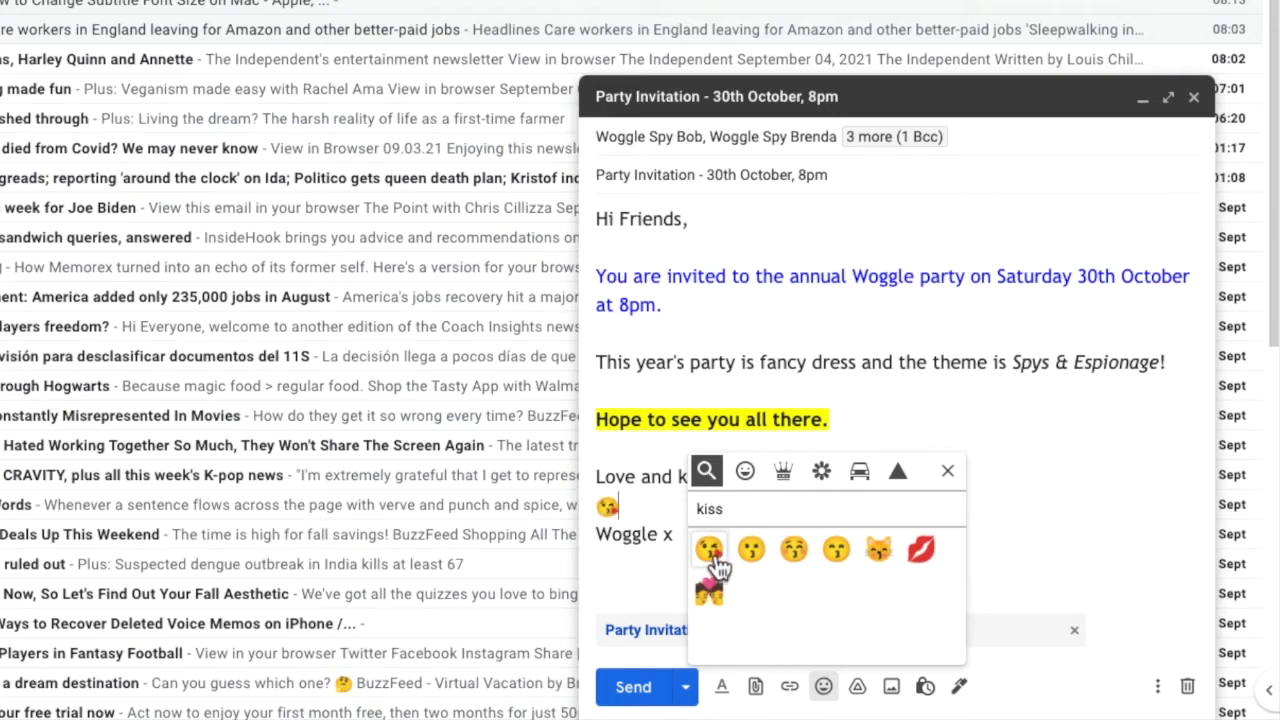
{"action": "left_click", "coordinate": [934, 566]}
{"action": "left_click", "coordinate": [936, 564]}
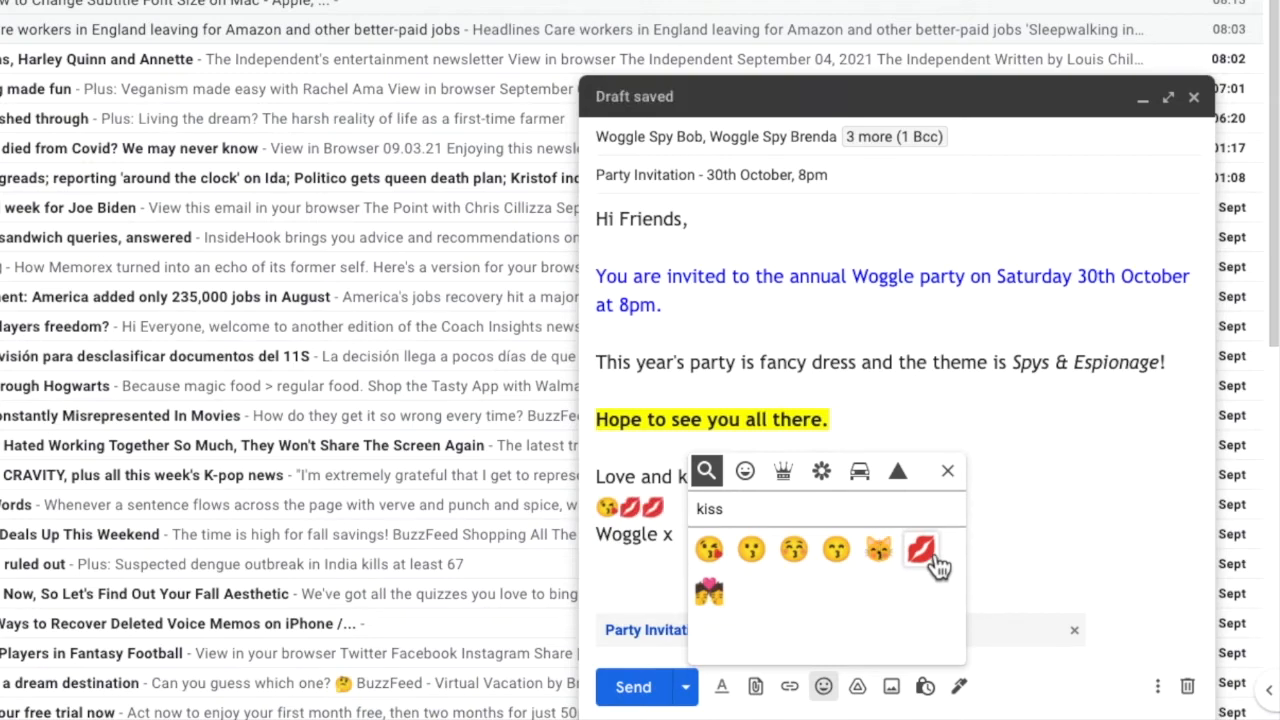
{"action": "left_click", "coordinate": [1012, 545]}
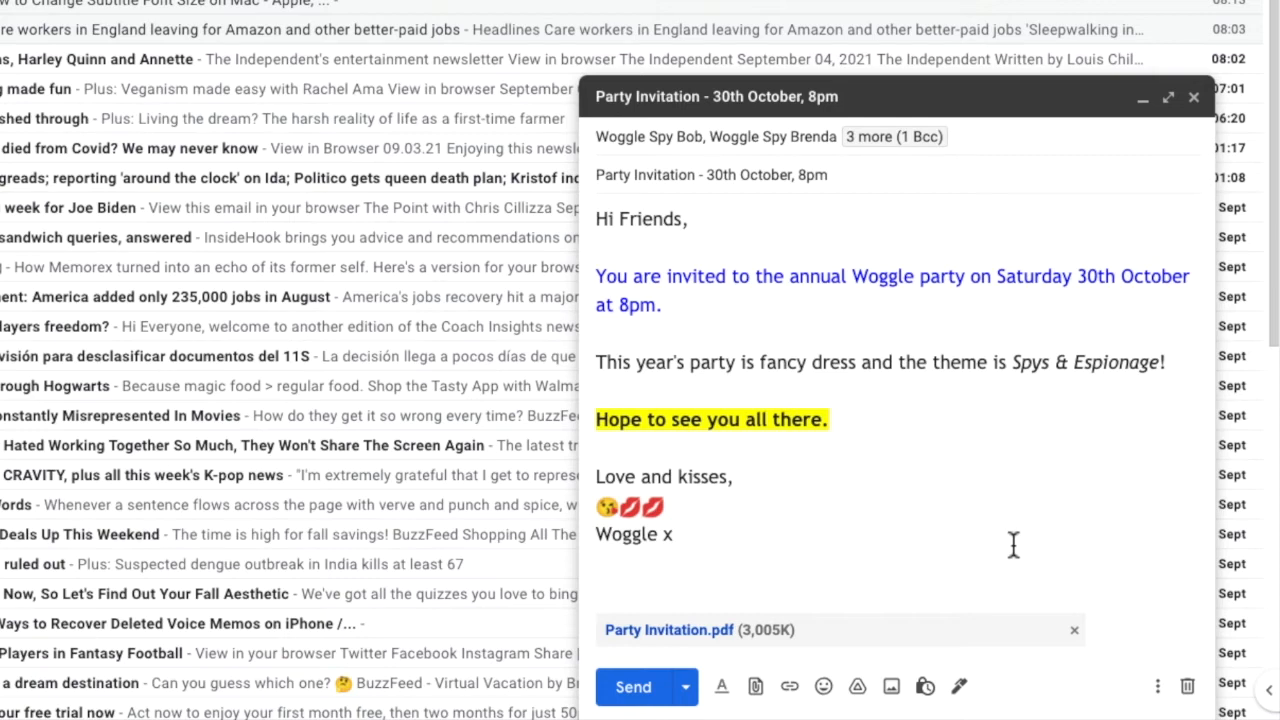
- Check the message's spelling, replace "Spys" with the suggestion "Spies", and close the draft
{"action": "left_click", "coordinate": [1164, 690]}
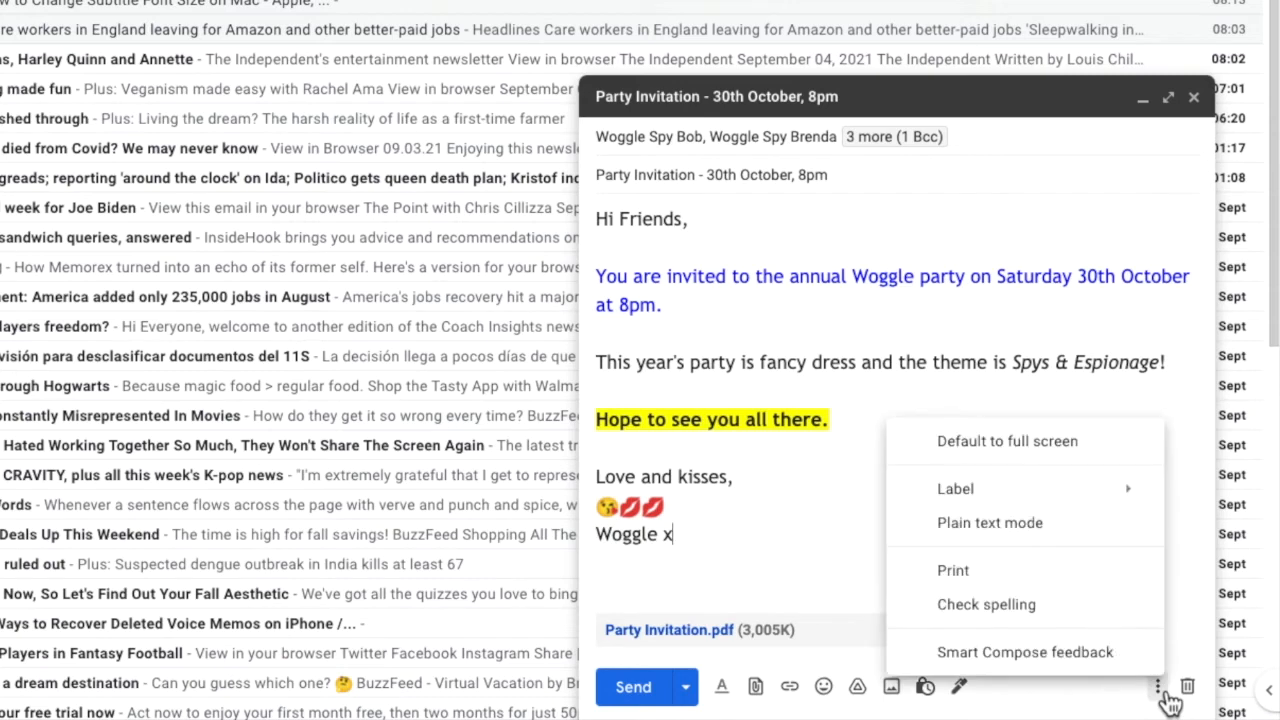
{"action": "left_click", "coordinate": [1140, 608]}
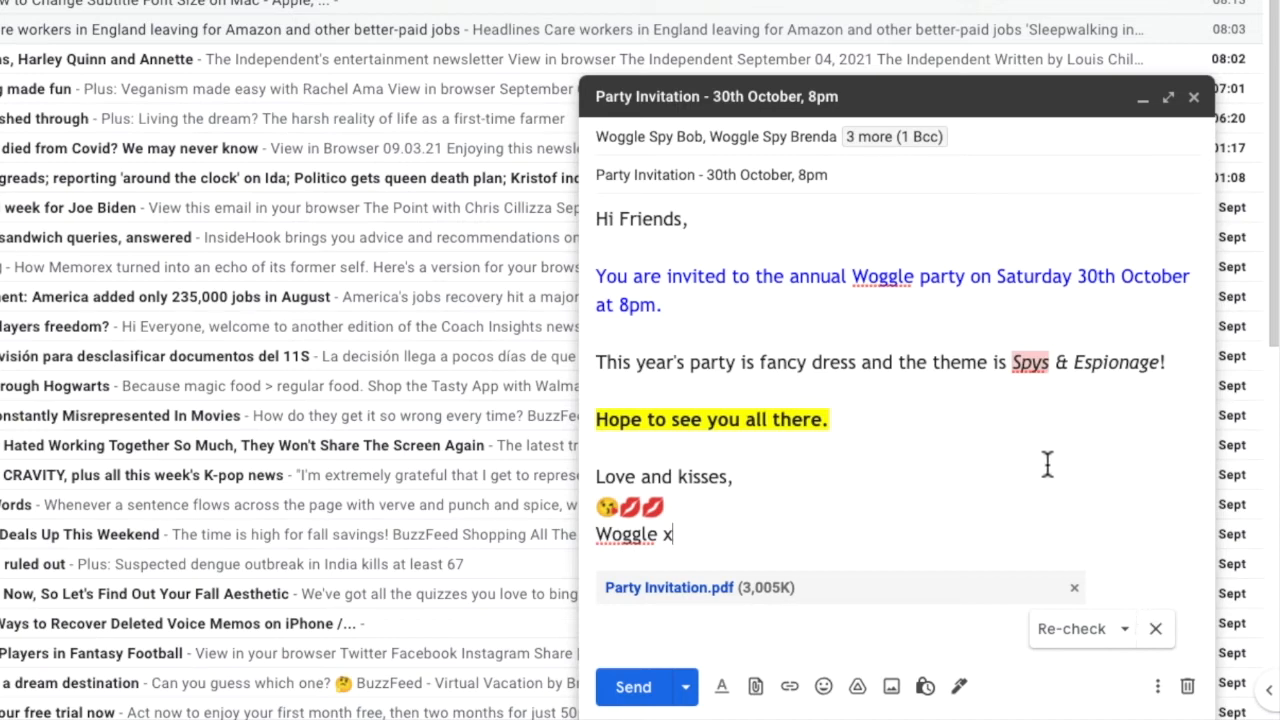
{"action": "left_click", "coordinate": [1030, 363]}
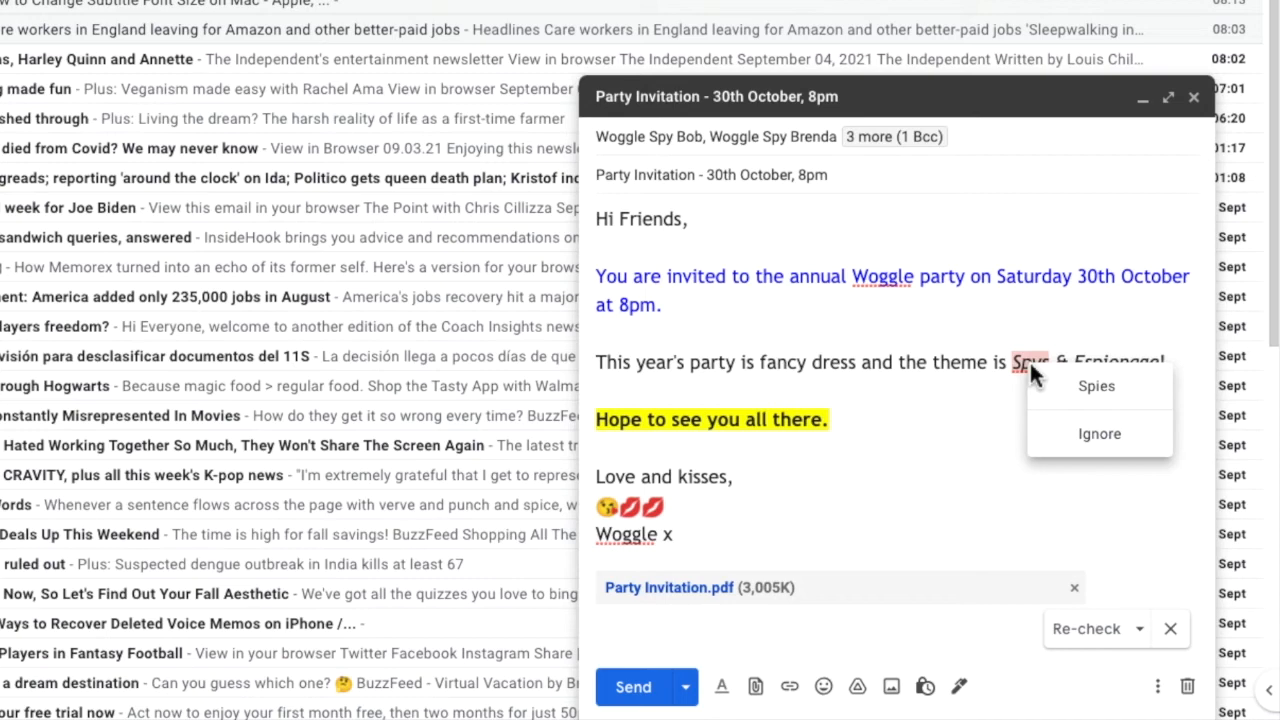
{"action": "left_click", "coordinate": [1052, 388]}
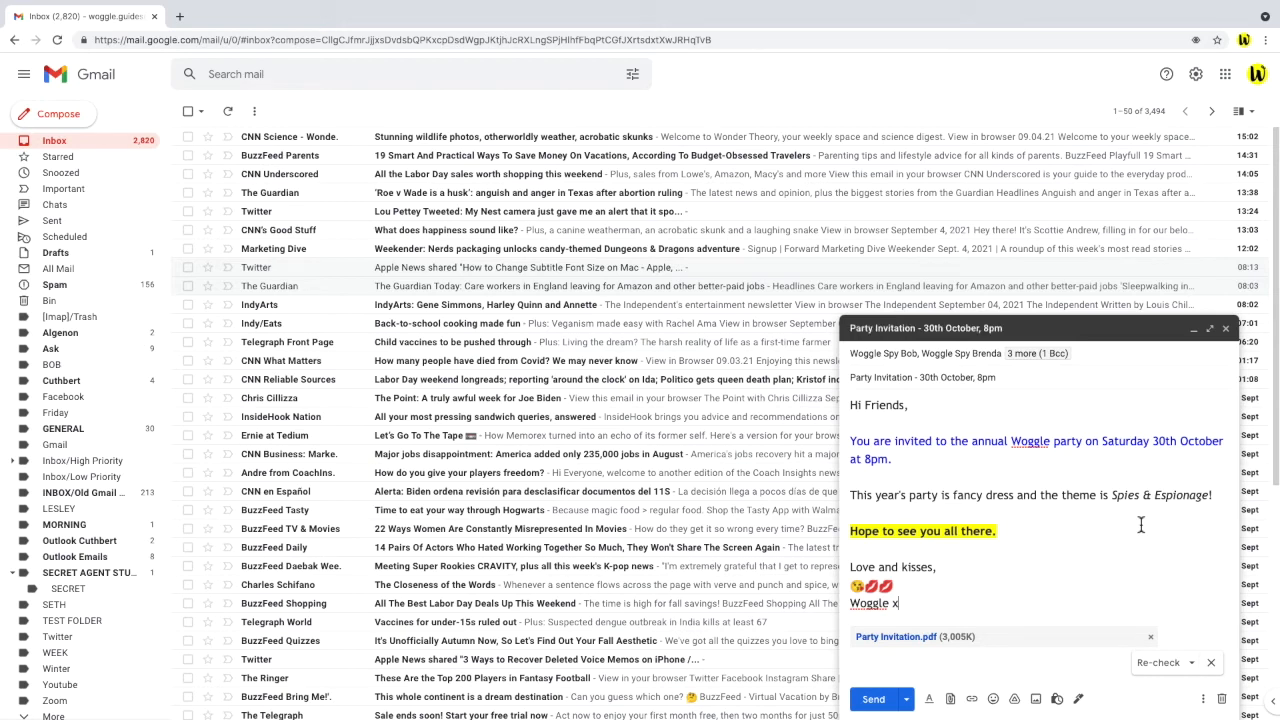
{"action": "left_click", "coordinate": [1226, 330]}
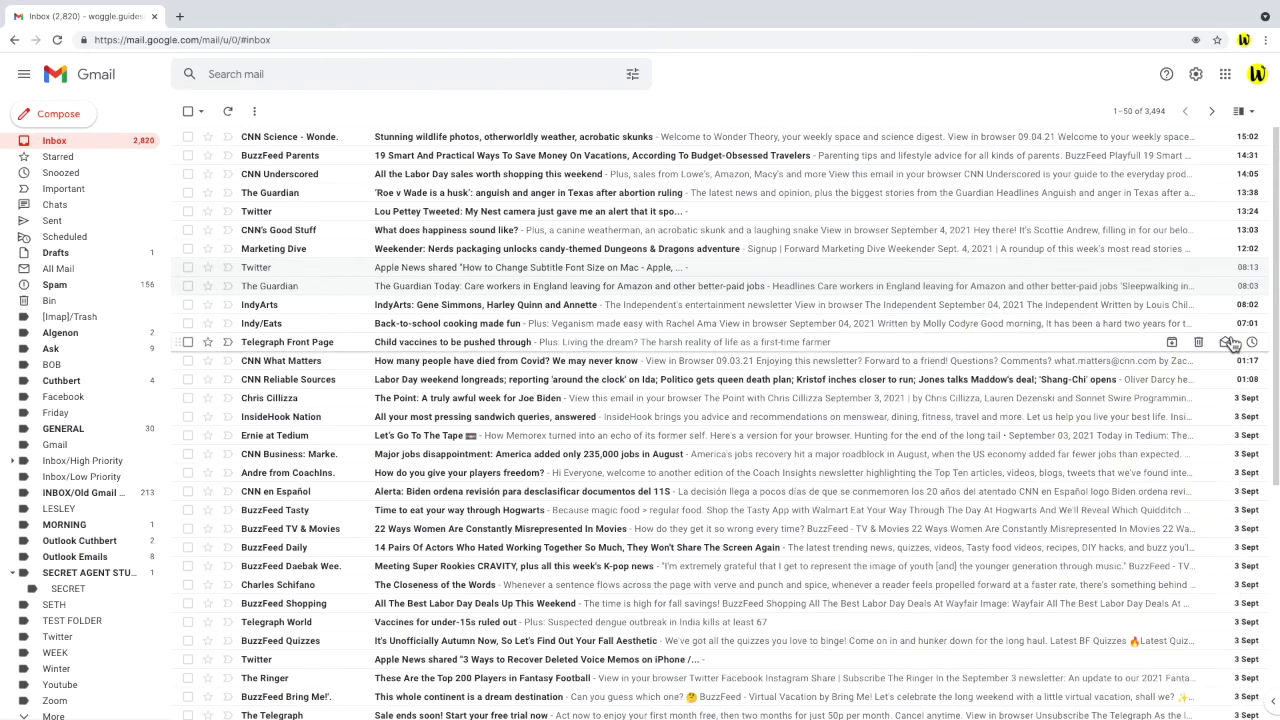
- Reopen the "Party Invitation - 30th October, 8pm" message from Drafts and send it
{"action": "left_click", "coordinate": [72, 253]}
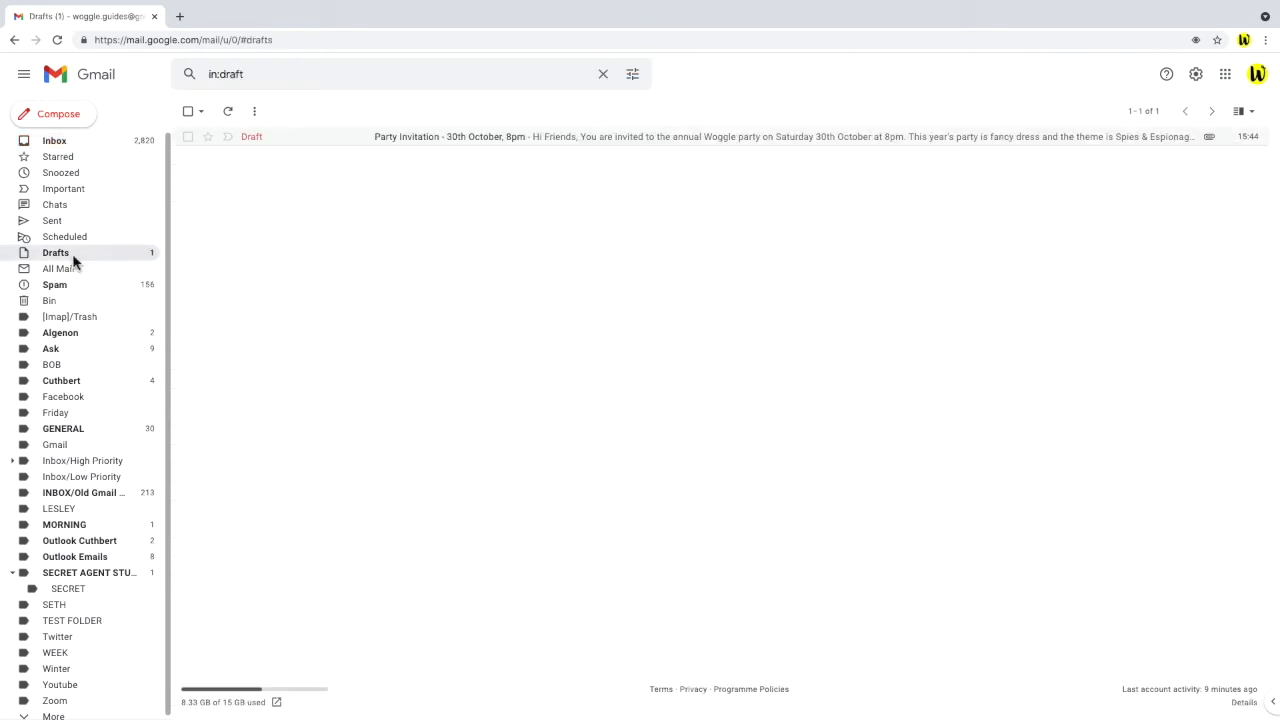
{"action": "left_click", "coordinate": [394, 147]}
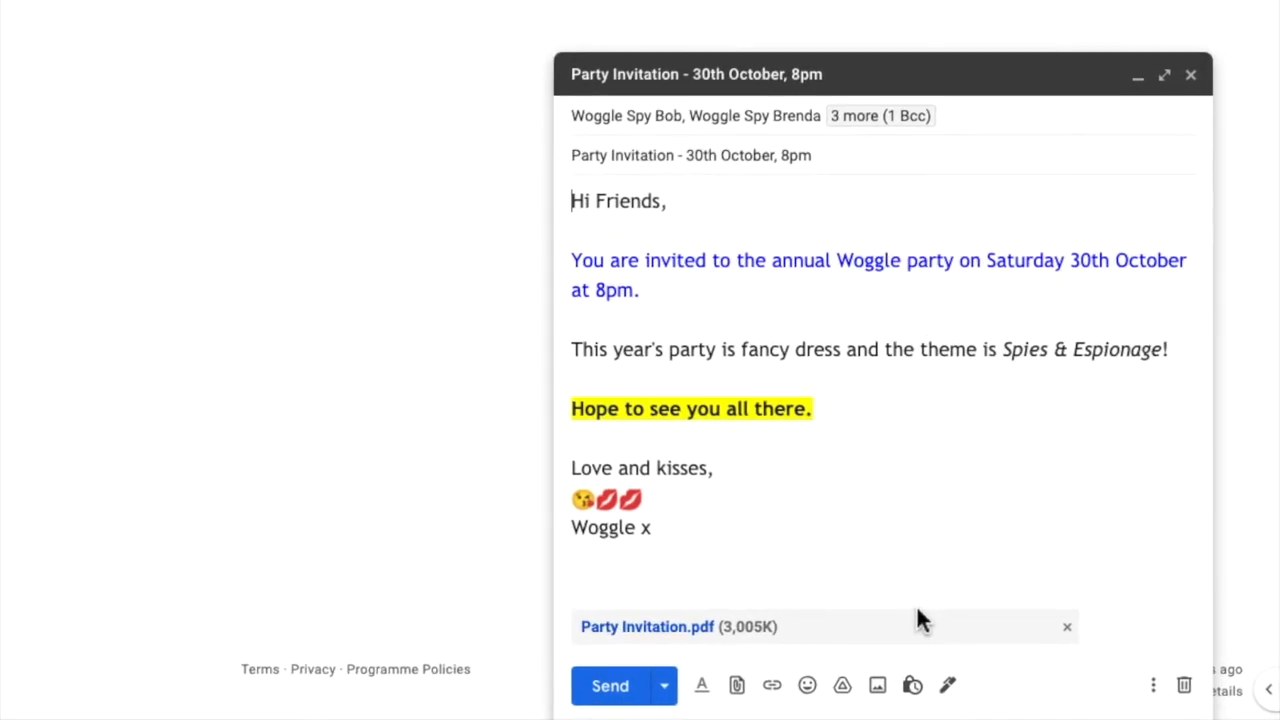
{"action": "left_click", "coordinate": [648, 706]}
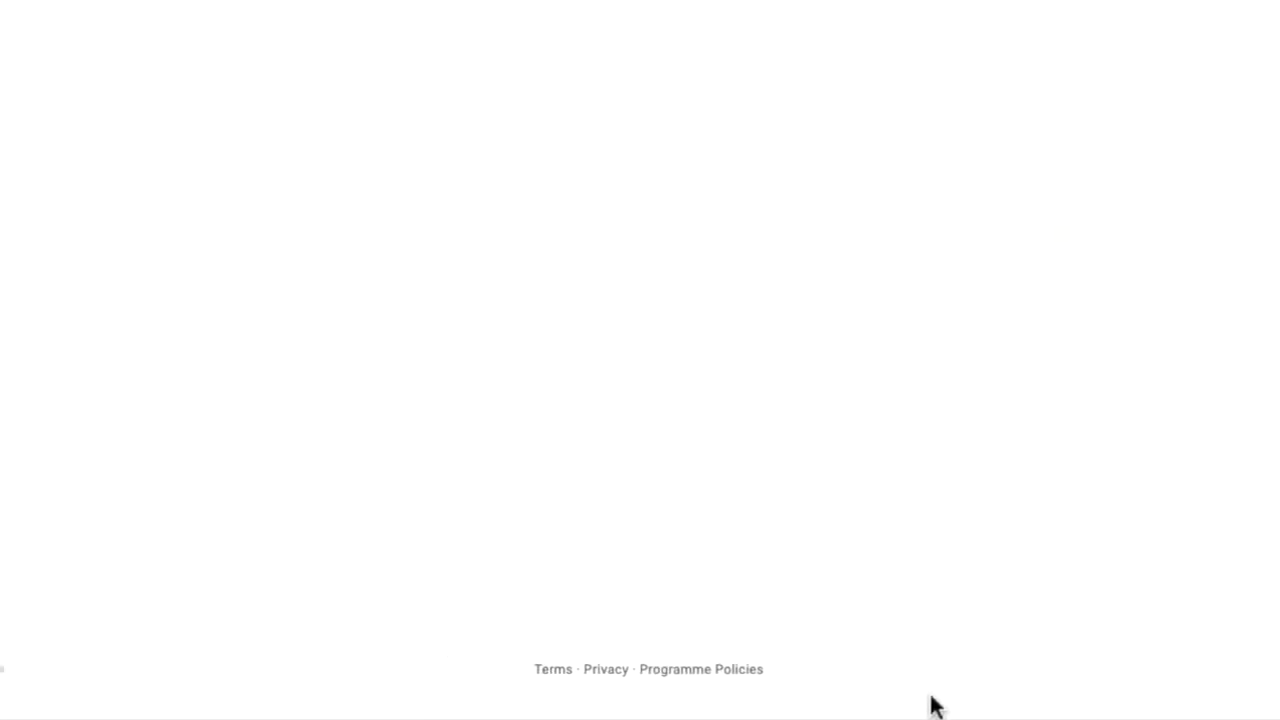